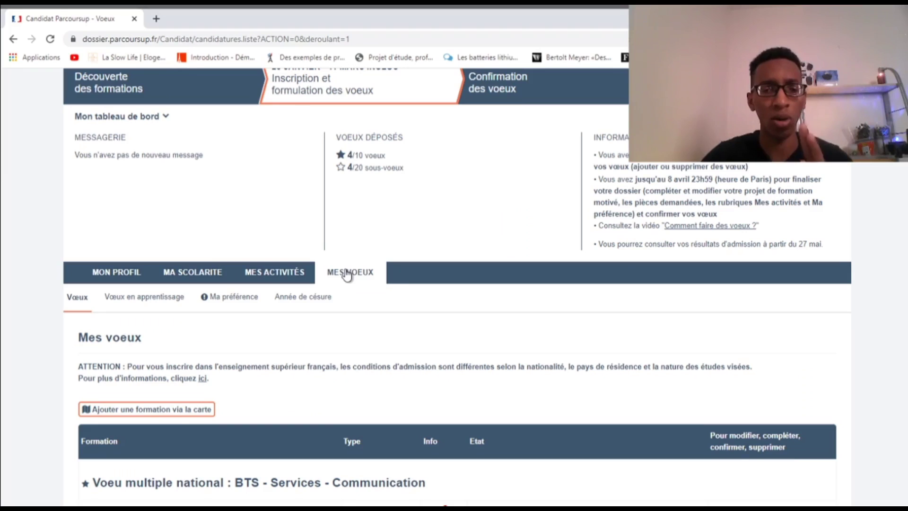
# Step: Review the list of wishes under Mes voeux, checking each programme's type, file status and confirmation deadline
pyautogui.scroll(-2, 557, 226)
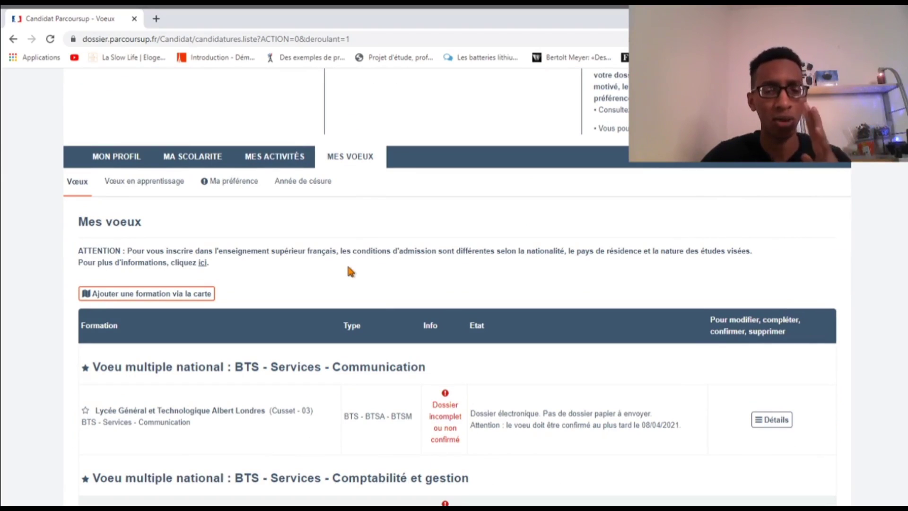
pyautogui.scroll(-2, 350, 272)
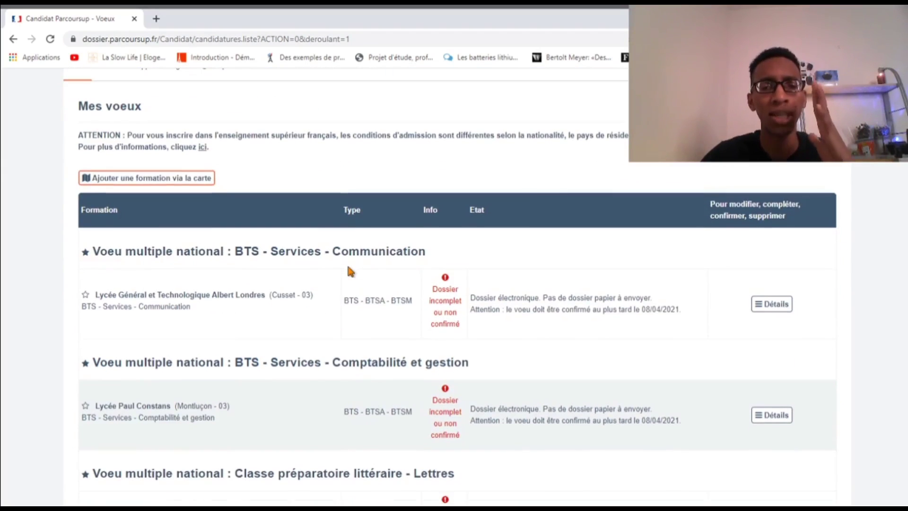
pyautogui.scroll(-1, 349, 271)
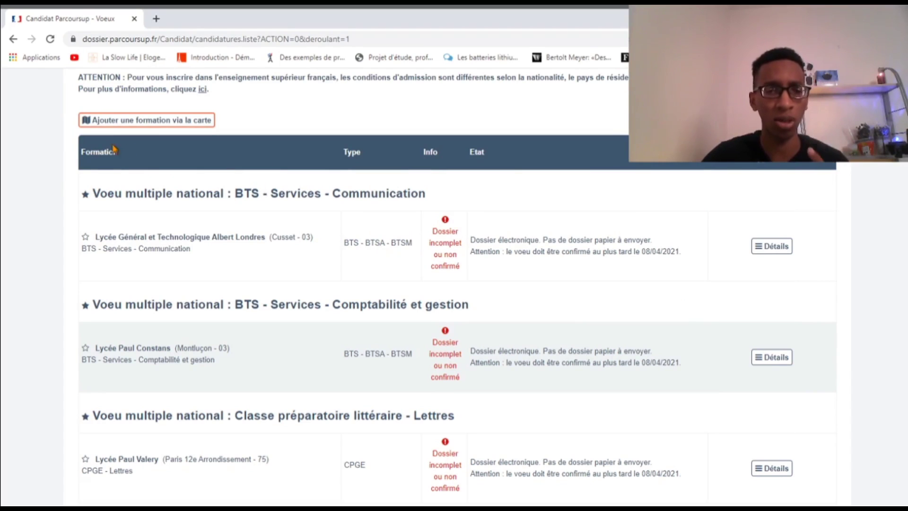
pyautogui.scroll(-5, 364, 176)
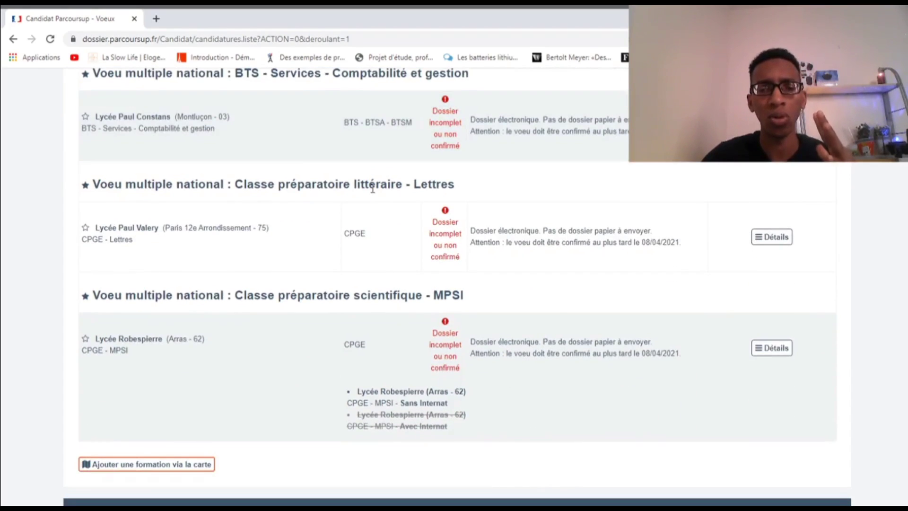
pyautogui.scroll(-2, 372, 188)
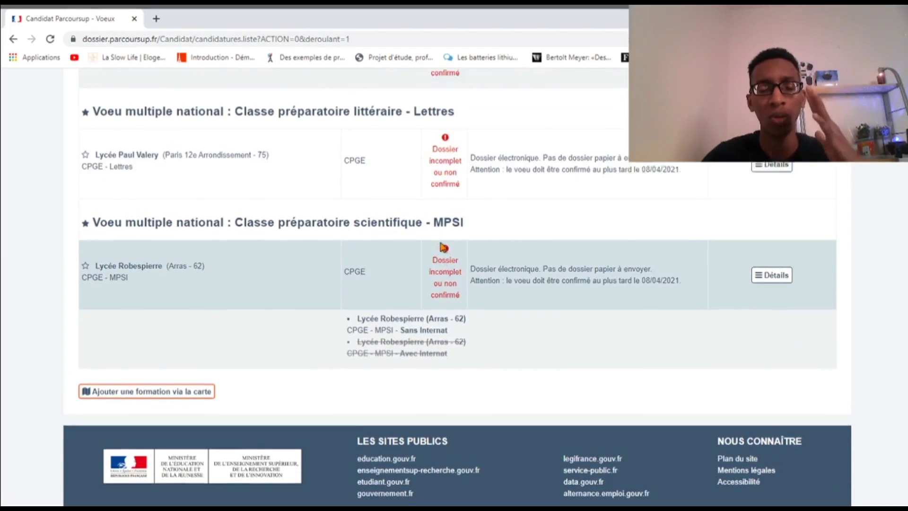
pyautogui.scroll(2, 443, 247)
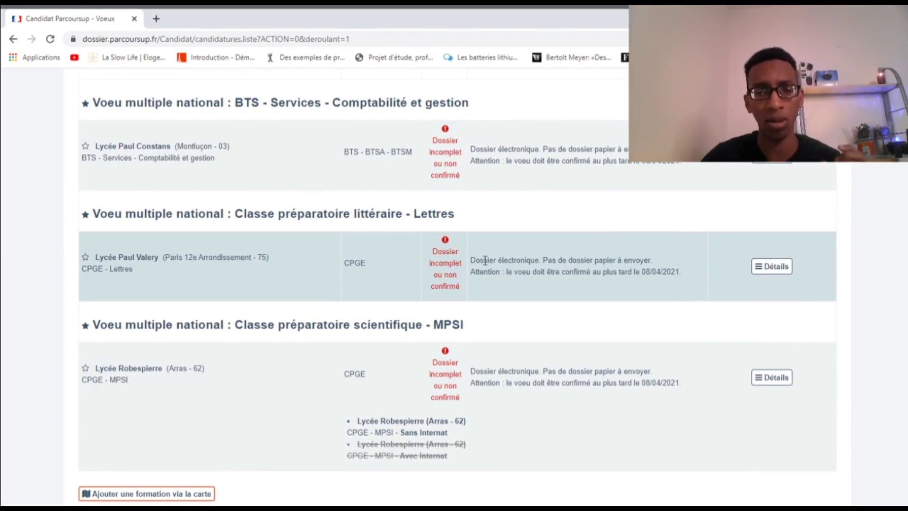
pyautogui.scroll(2, 593, 271)
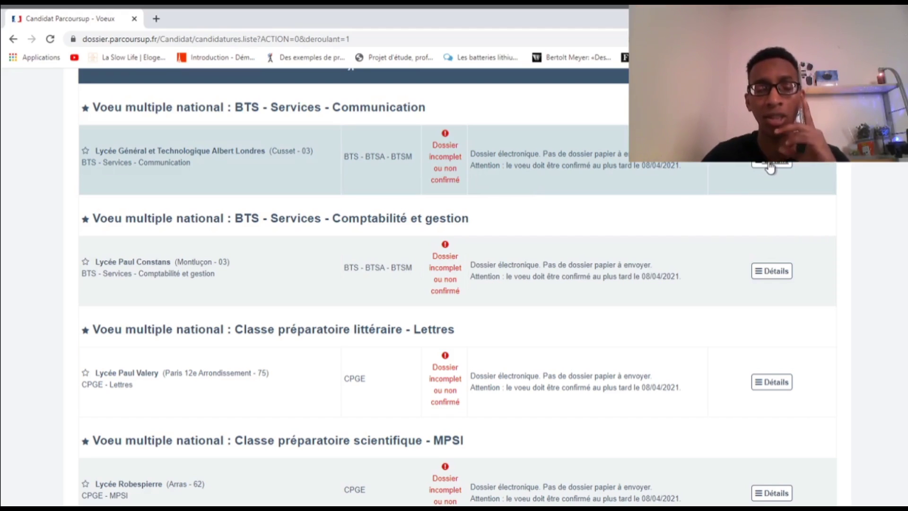
pyautogui.scroll(1, 611, 227)
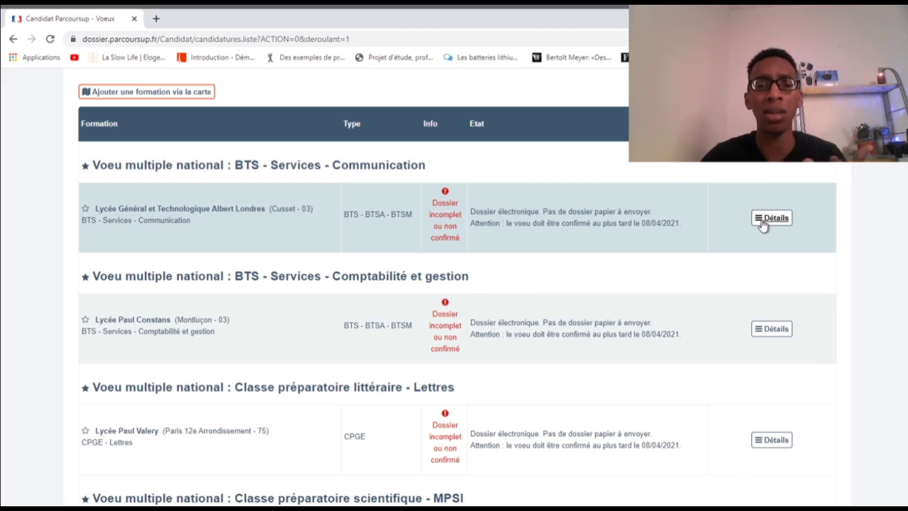
# Step: Open the details of the Lycée Albert Londres BTS Services - Communication wish and review the elements it requires
pyautogui.click(763, 222)
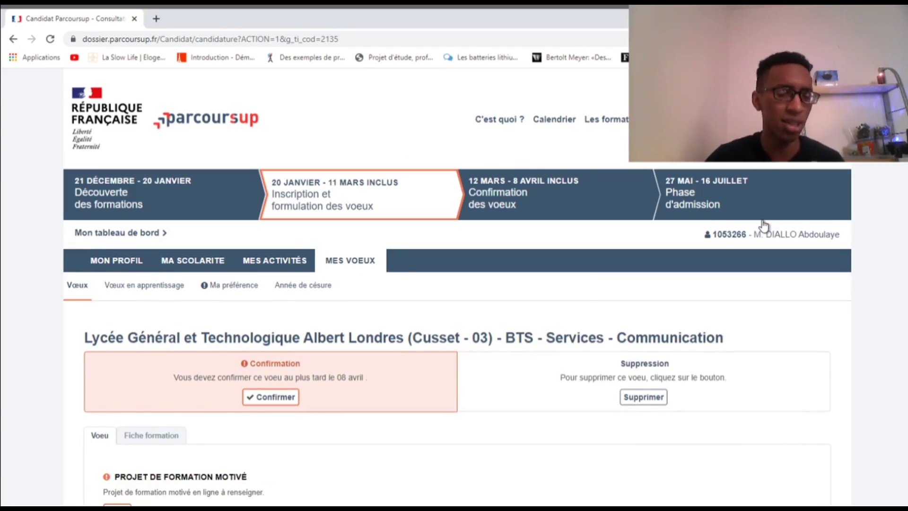
pyautogui.scroll(-4, 679, 257)
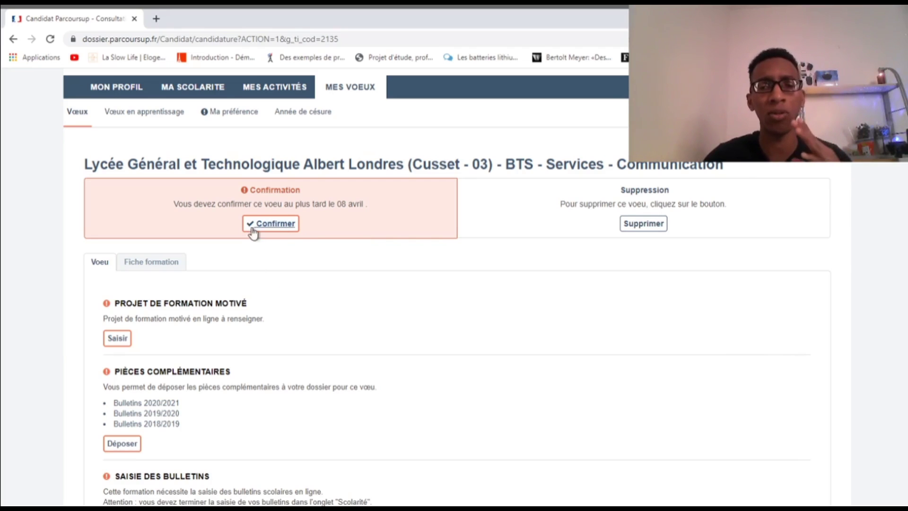
pyautogui.scroll(-1, 357, 282)
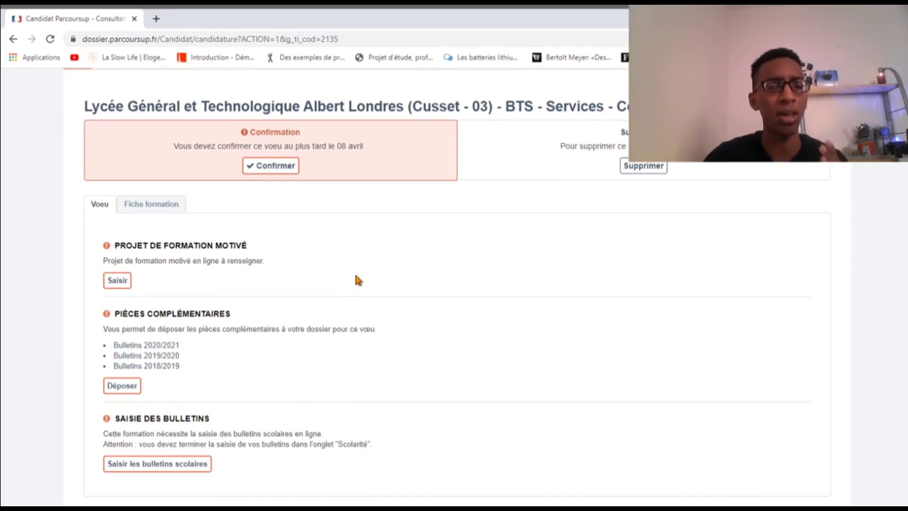
pyautogui.scroll(-2, 355, 276)
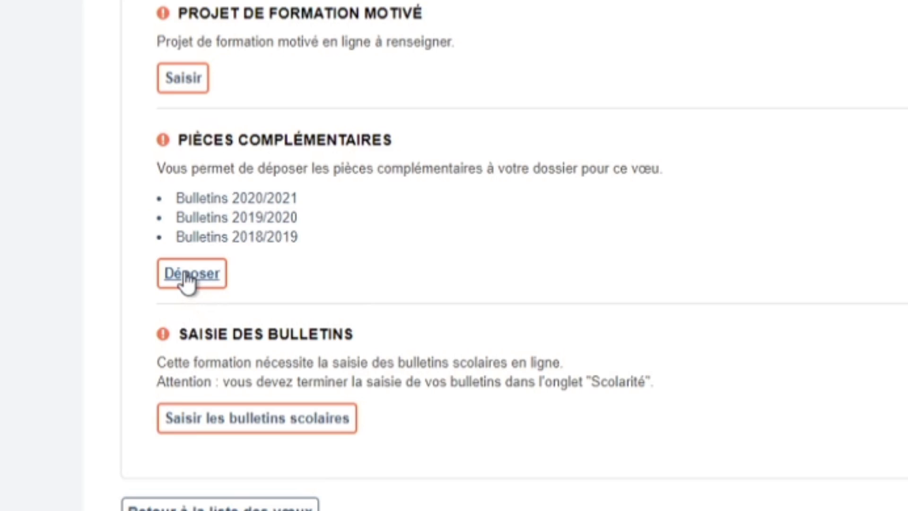
# Step: Open the wish's supporting documents deposit page and review the upload requirements for the 2020/2021, 2019/2020 and 2018/2019 reports
pyautogui.click(183, 277)
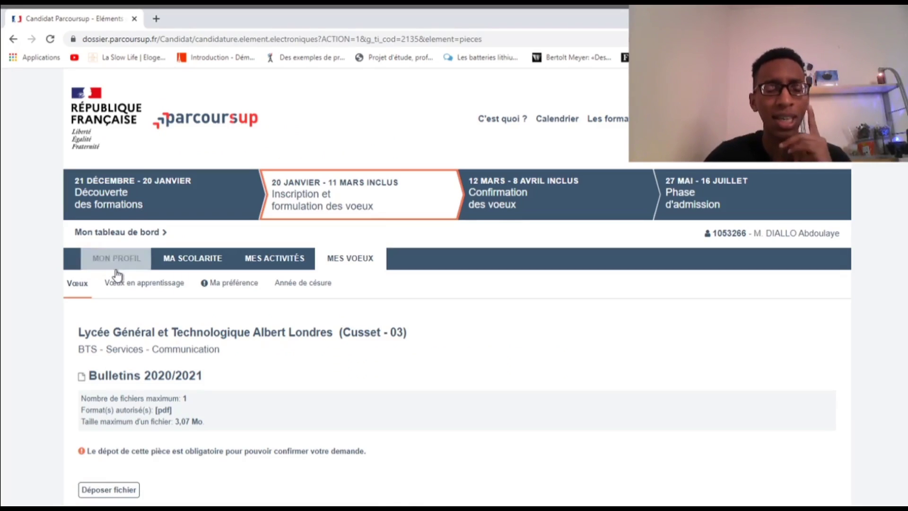
pyautogui.scroll(-4, 123, 273)
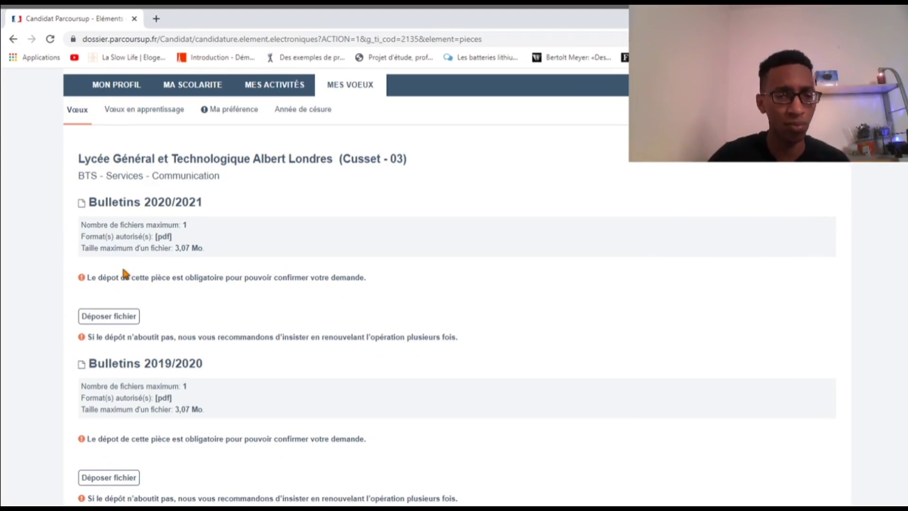
pyautogui.scroll(-1, 195, 274)
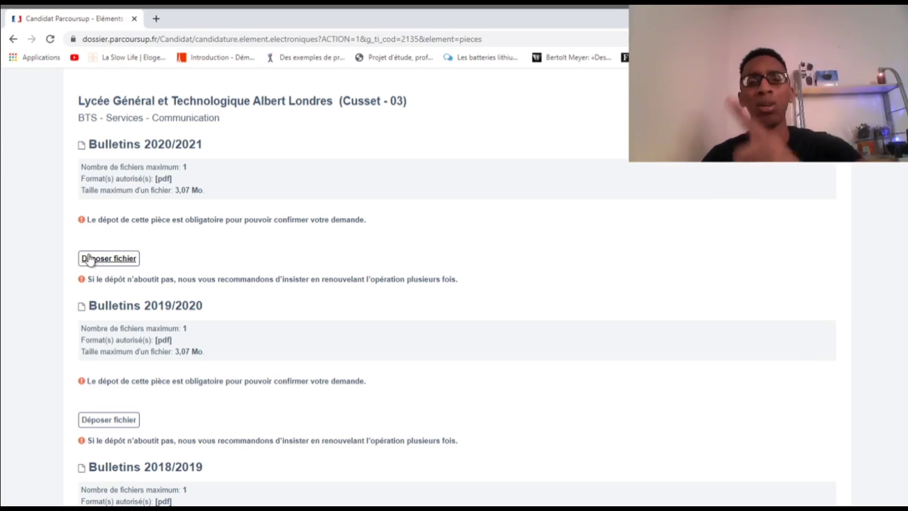
pyautogui.scroll(-2, 95, 255)
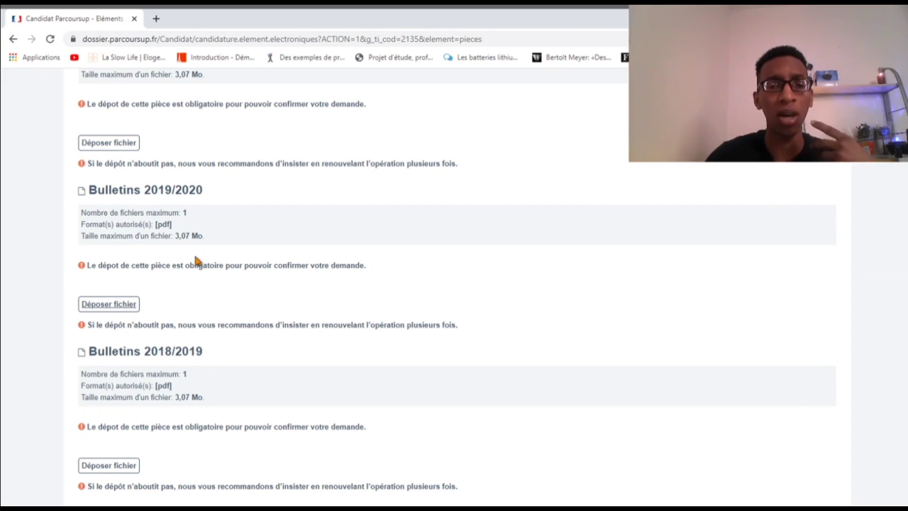
pyautogui.scroll(-3, 193, 256)
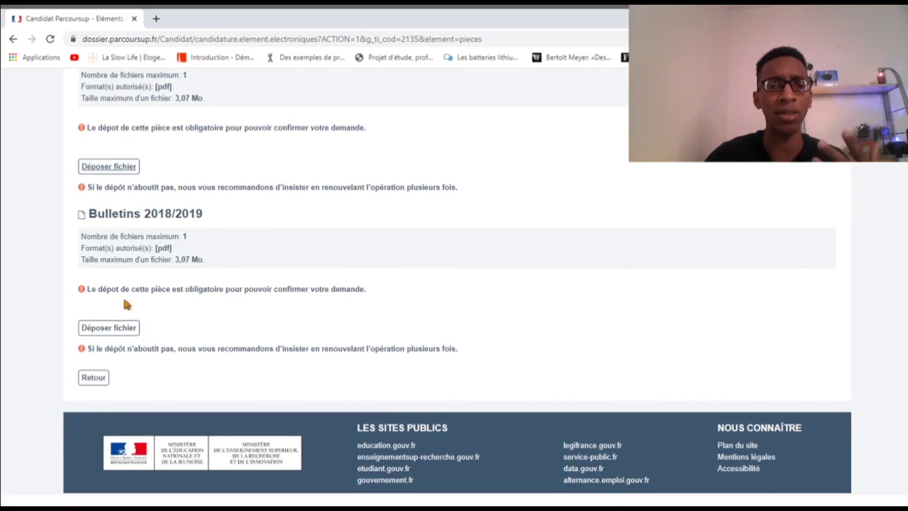
pyautogui.click(121, 331)
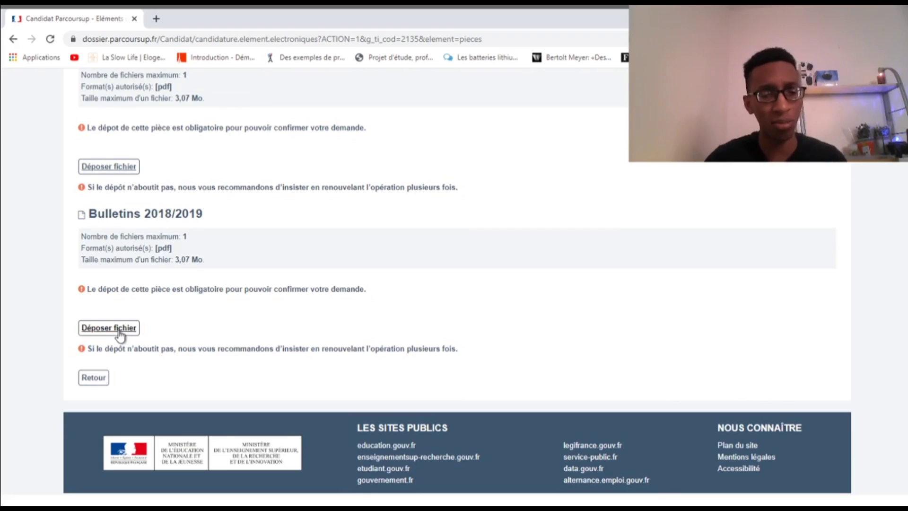
pyautogui.scroll(5, 133, 331)
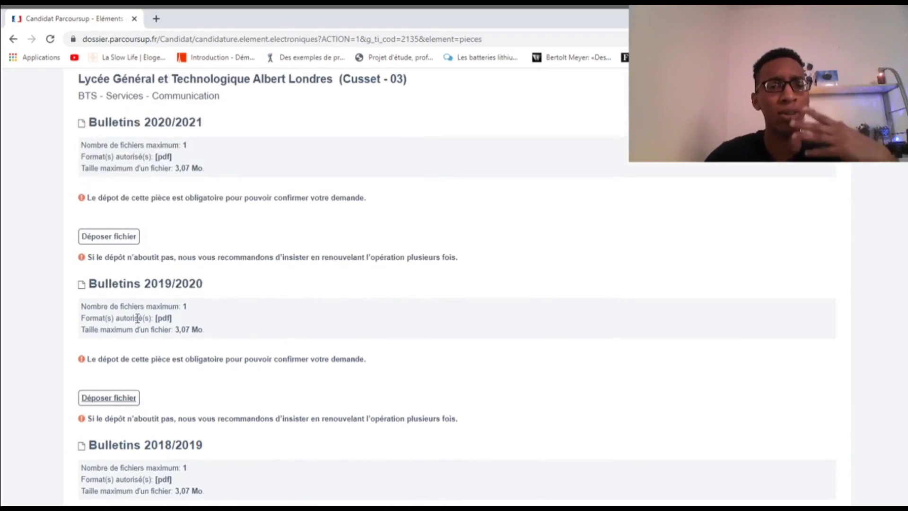
pyautogui.scroll(3, 198, 318)
pyautogui.scroll(-5, 198, 324)
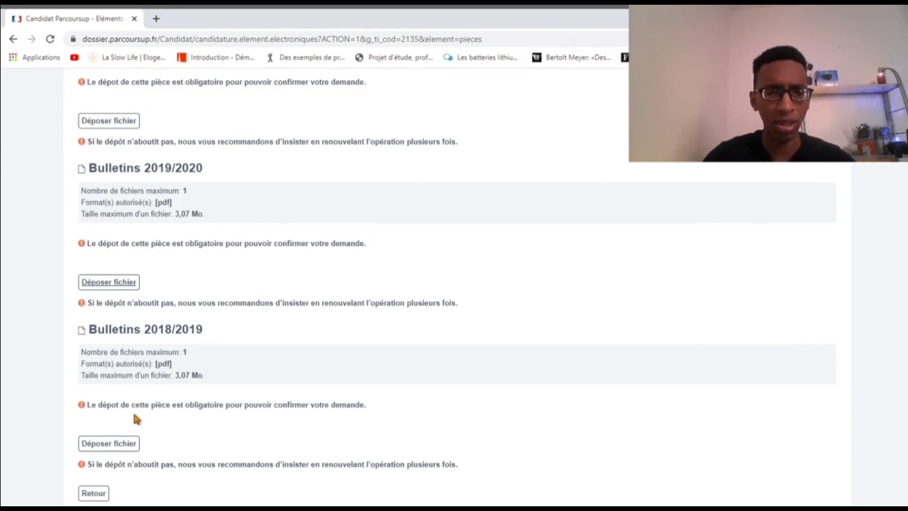
pyautogui.scroll(-3, 136, 419)
# Step: Return to the BTS Communication wish and open the online entry form for school reports
pyautogui.click(93, 377)
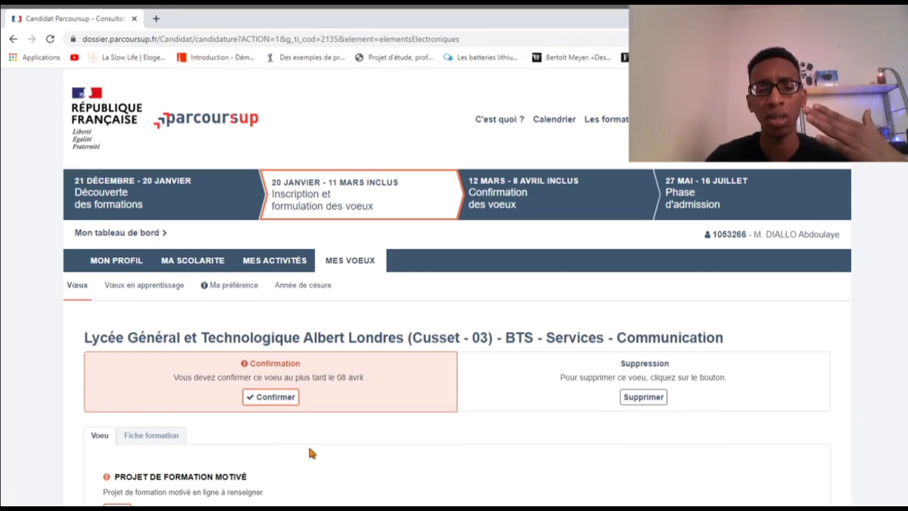
pyautogui.scroll(-8, 312, 456)
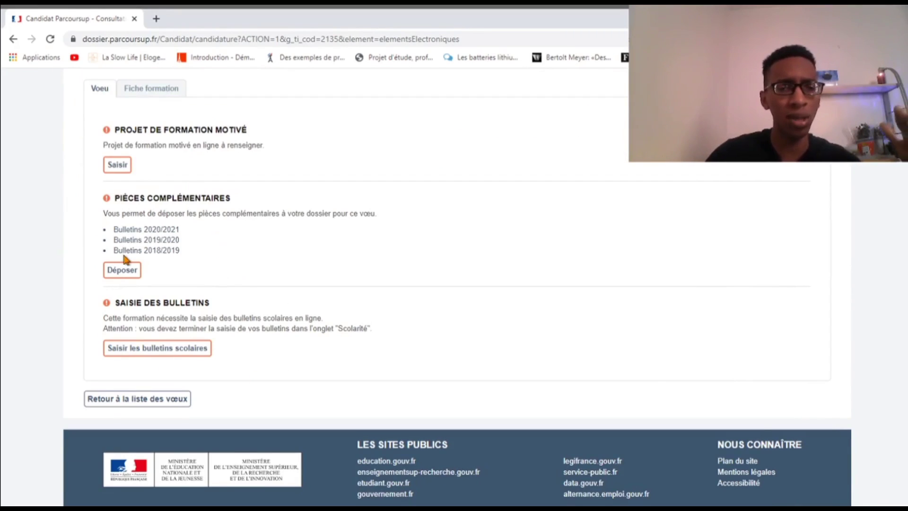
pyautogui.scroll(-1, 133, 284)
pyautogui.scroll(-1, 134, 283)
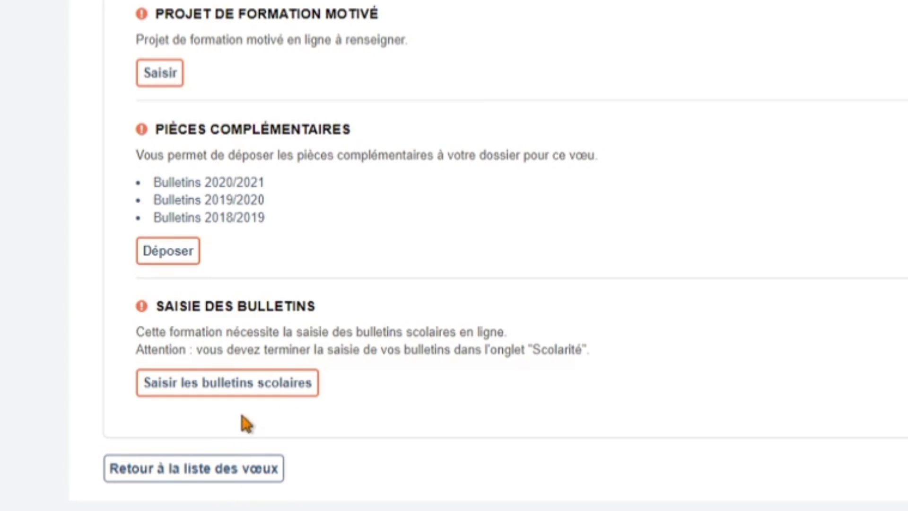
pyautogui.click(234, 387)
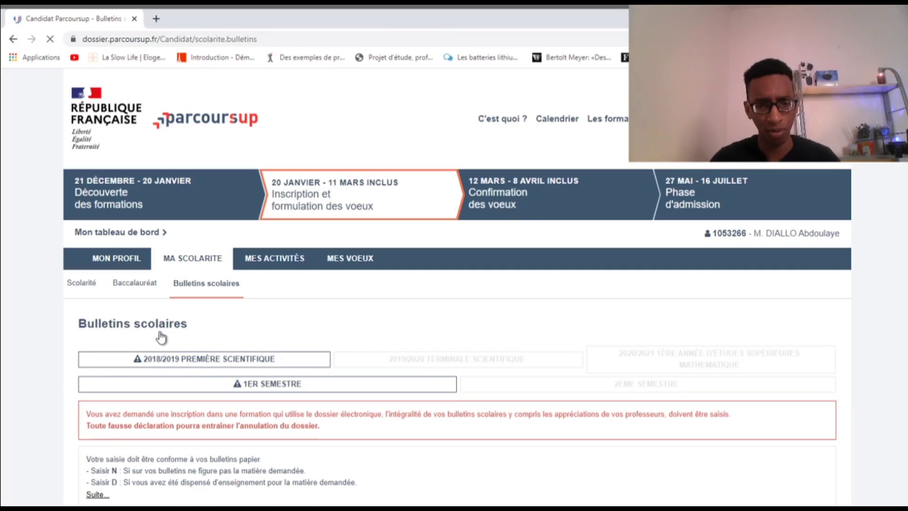
# Step: Examine the school report form's years, semesters, entry instructions and grade table for 2018/2019 Première Scientifique
pyautogui.scroll(-2, 239, 371)
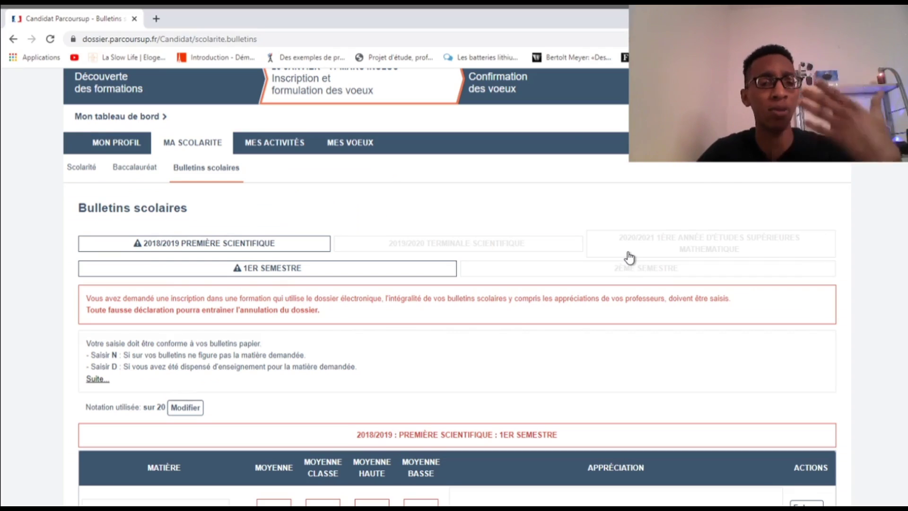
pyautogui.scroll(-3, 577, 255)
pyautogui.scroll(3, 424, 262)
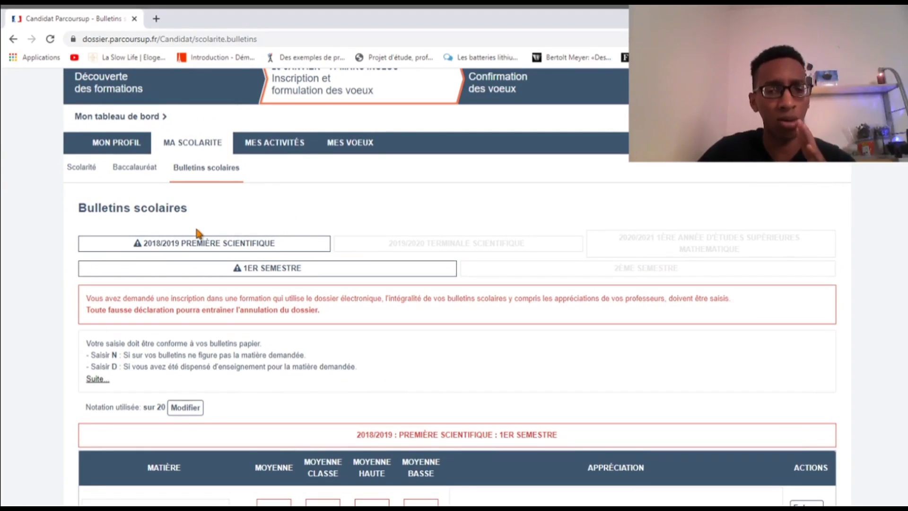
pyautogui.scroll(-1, 213, 244)
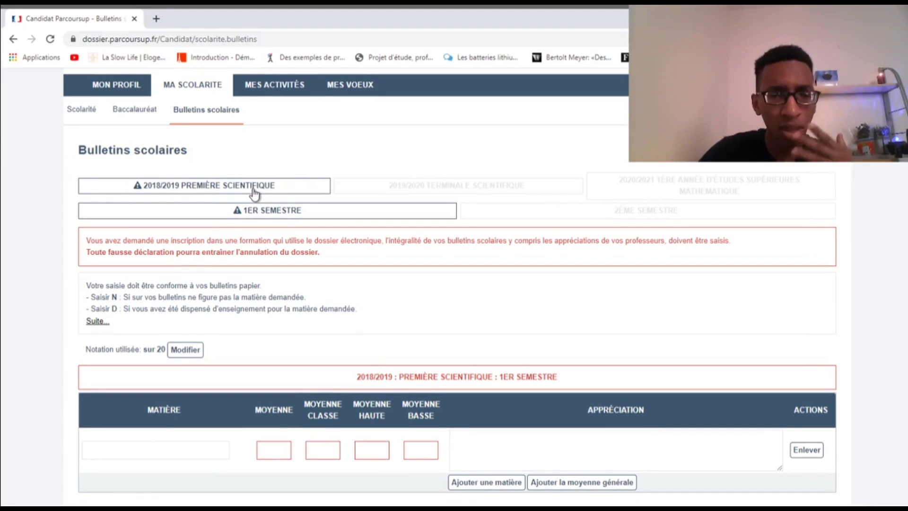
pyautogui.scroll(-2, 255, 195)
pyautogui.scroll(-1, 256, 199)
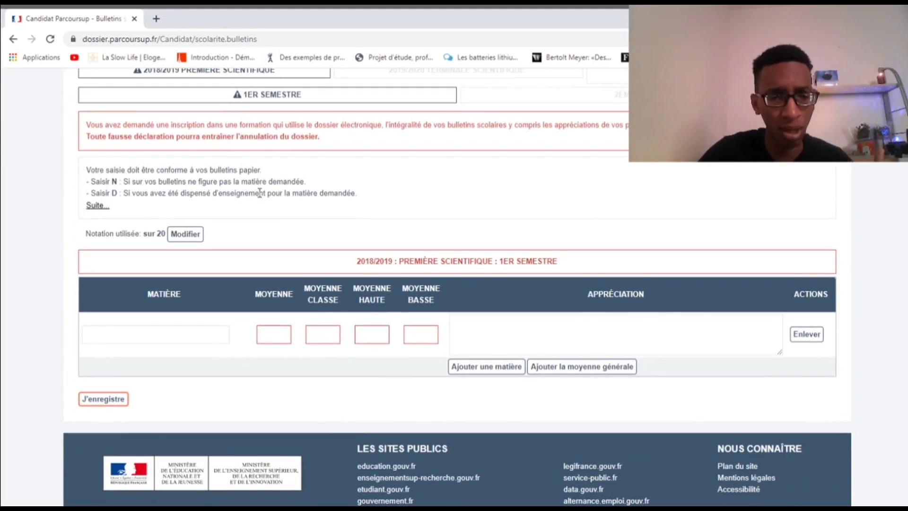
pyautogui.scroll(-1, 259, 190)
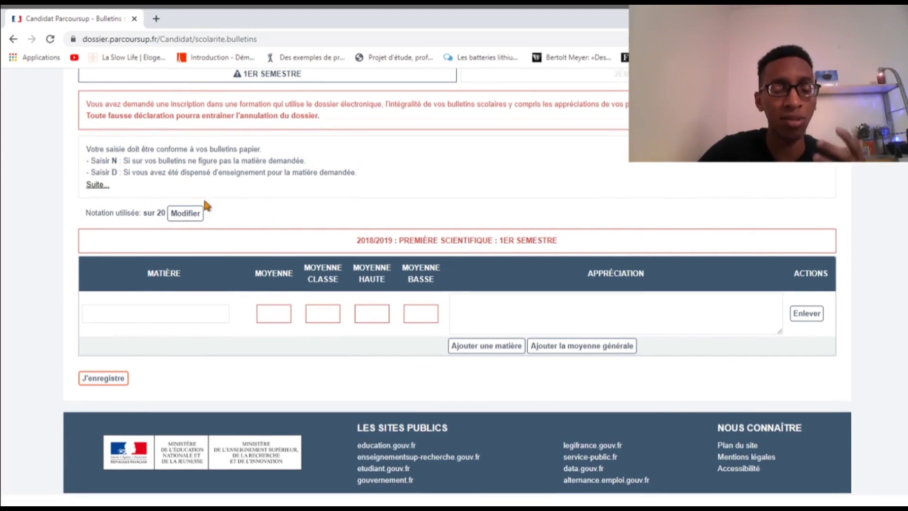
# Step: In the first-semester 2018/2019 subject row, enter N for the class, highest and lowest averages and "Hitoire" as the subject
pyautogui.click(146, 314)
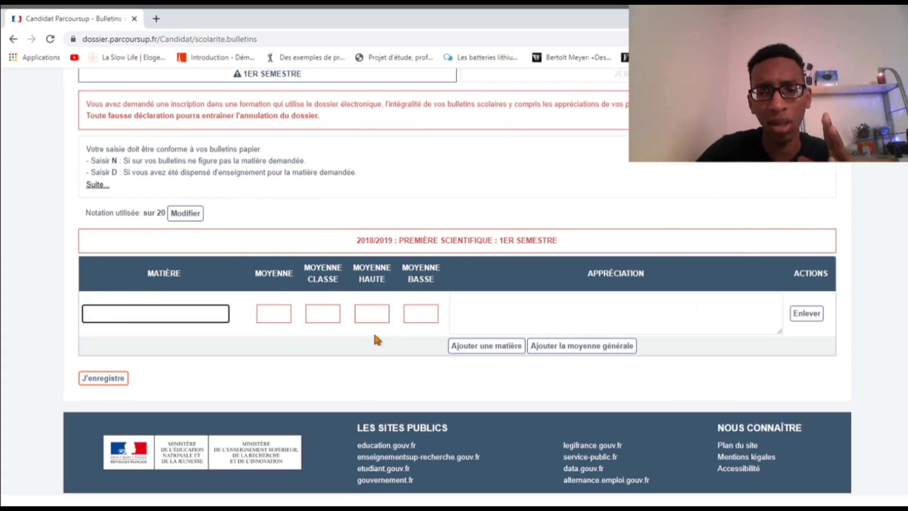
pyautogui.click(326, 315)
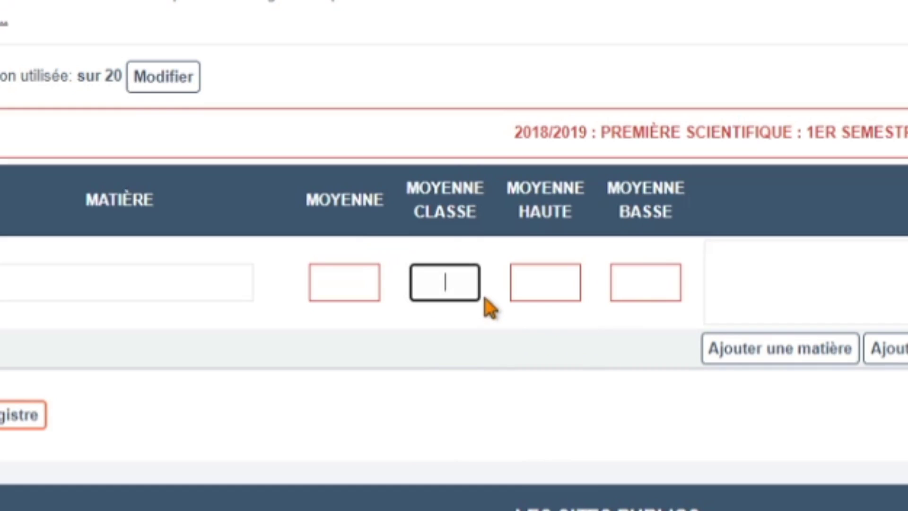
pyautogui.write('N')
pyautogui.click(544, 278)
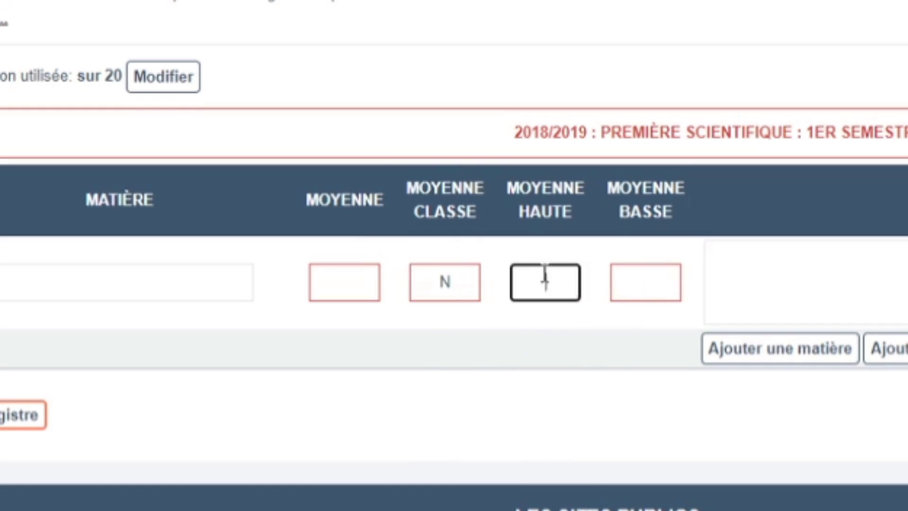
pyautogui.write('N')
pyautogui.click(633, 280)
pyautogui.write('N')
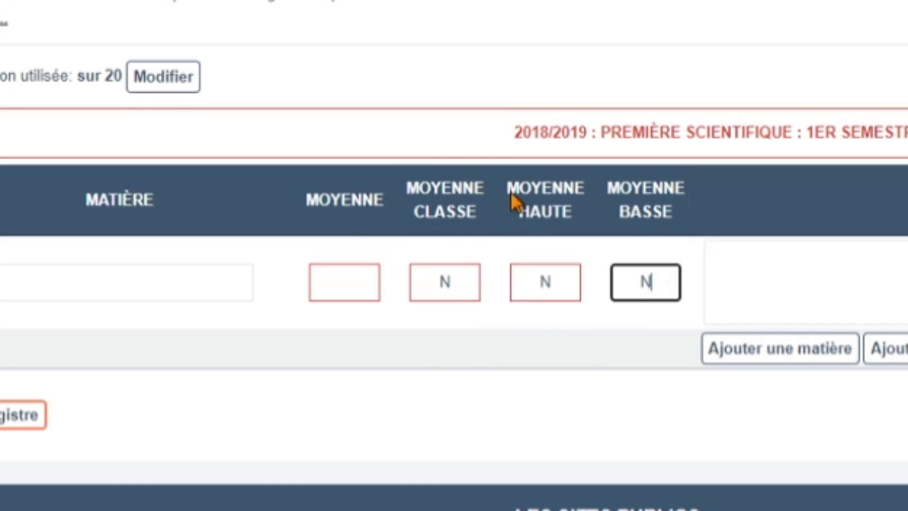
pyautogui.click(78, 284)
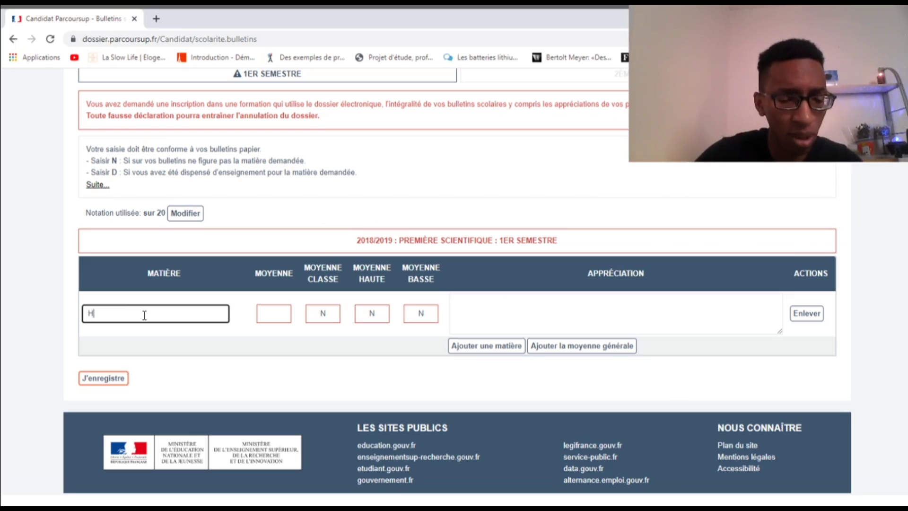
pyautogui.write('Hitoire')
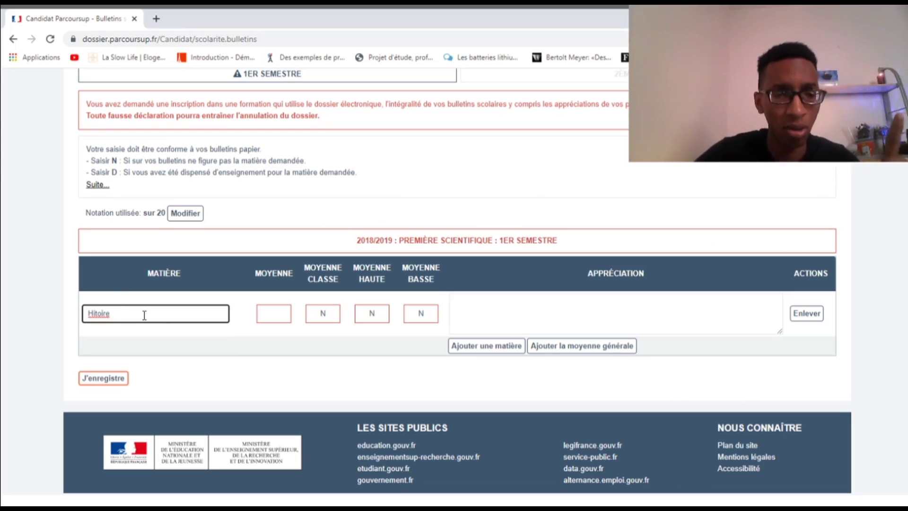
# Step: Enter 10 as the average and "mediocre" as the appreciation in the "Hitoire" row of the first-semester 2018/2019 report
pyautogui.scroll(3, 141, 293)
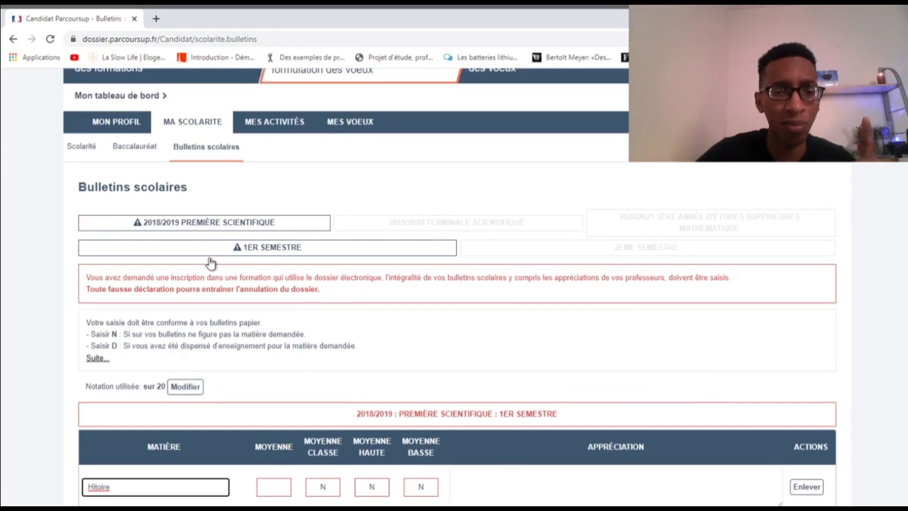
pyautogui.scroll(-3, 211, 260)
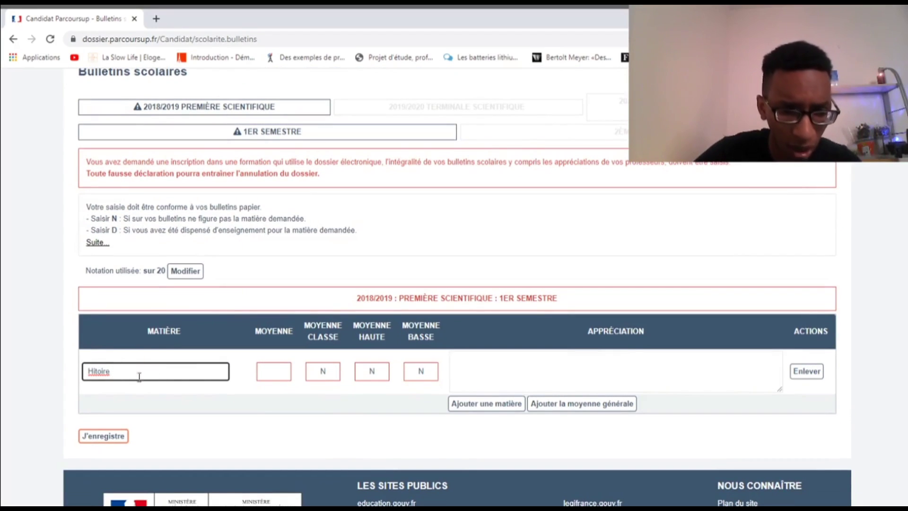
pyautogui.click(281, 375)
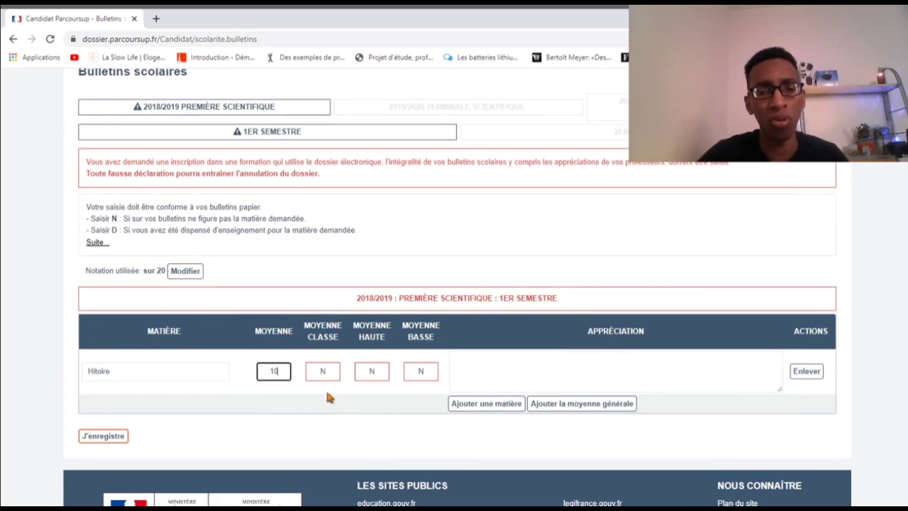
pyautogui.scroll(-1, 359, 386)
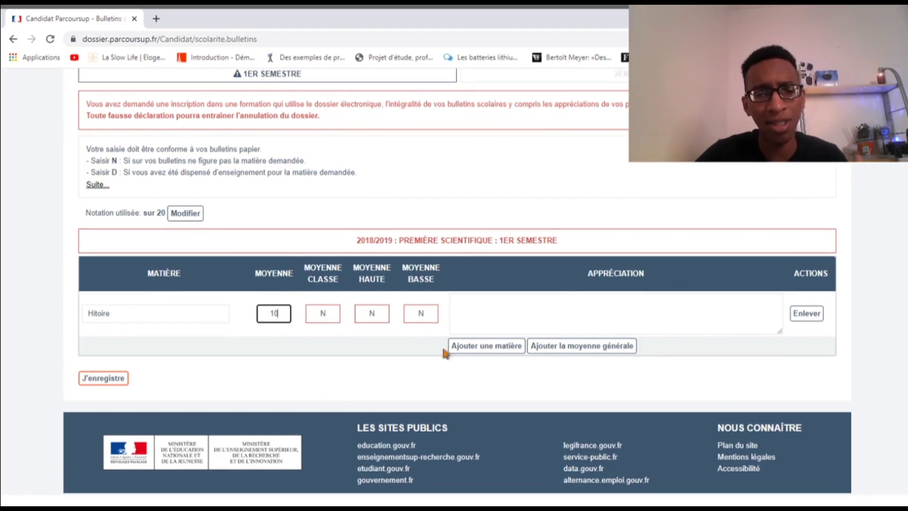
pyautogui.click(605, 314)
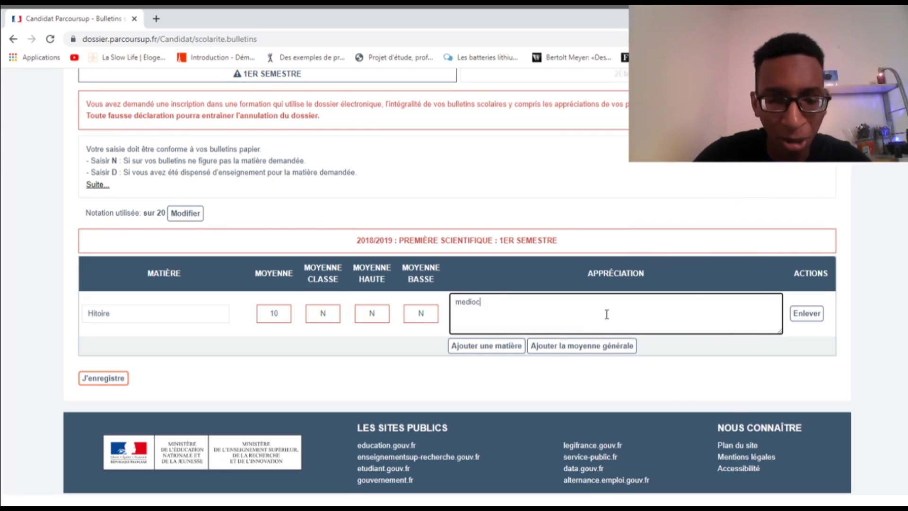
pyautogui.press('BackSpace')
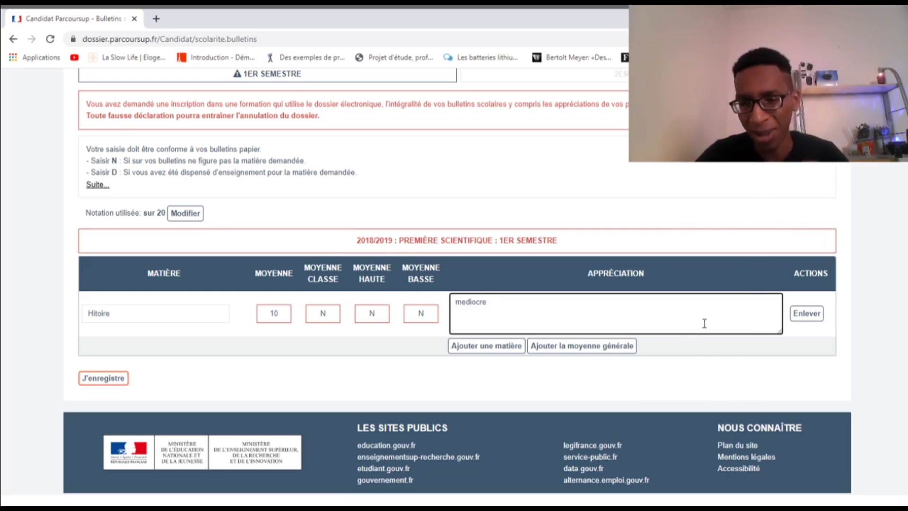
pyautogui.click(809, 330)
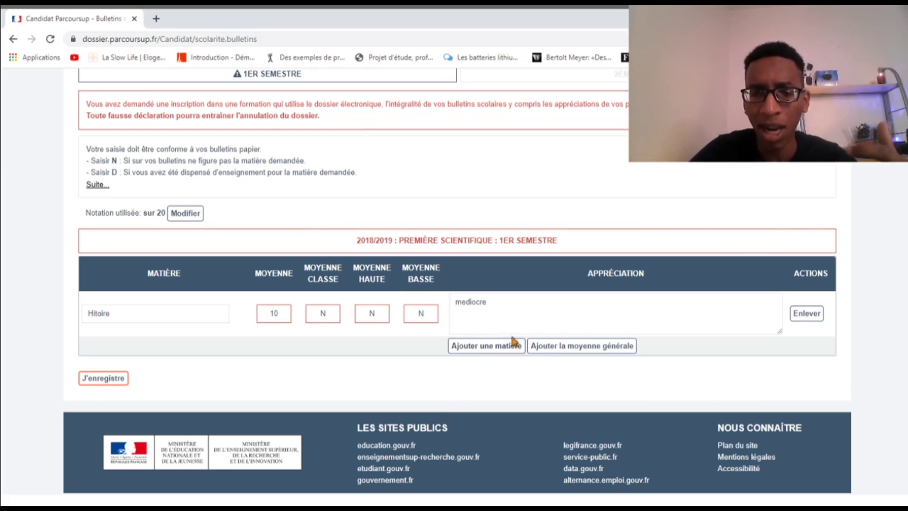
# Step: Add a Mathématiques row with average 11 and N for the class, highest and lowest averages and the appreciation
pyautogui.click(473, 355)
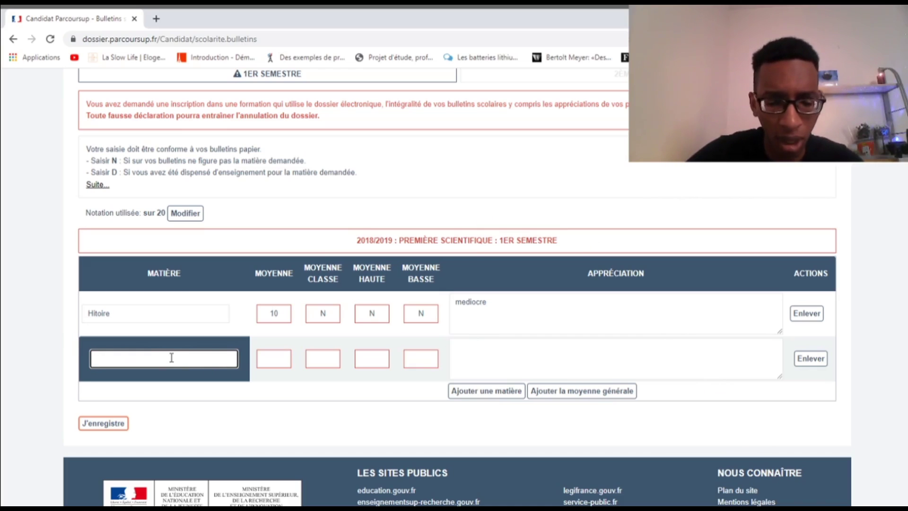
pyautogui.write('Math')
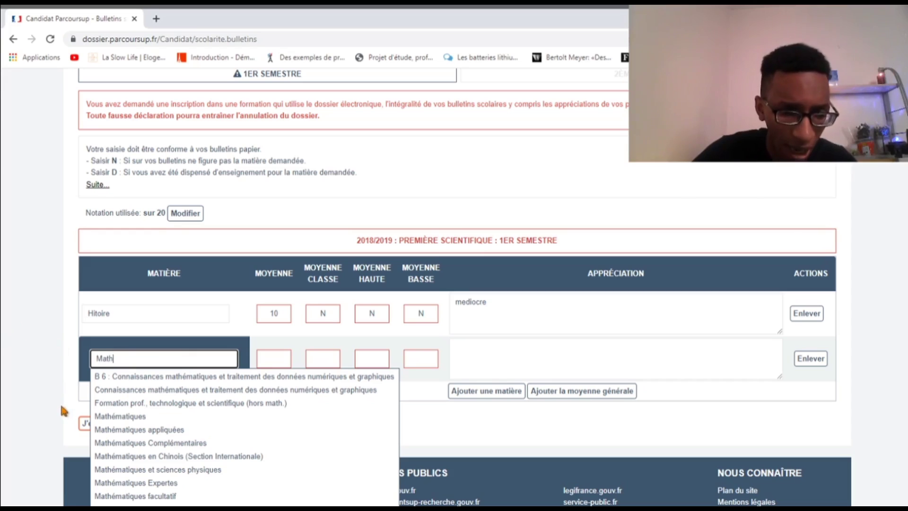
pyautogui.click(124, 417)
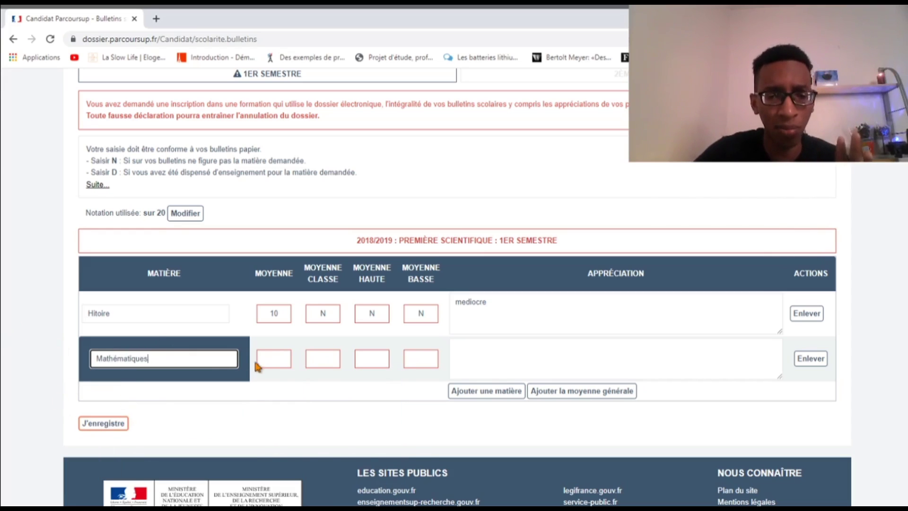
pyautogui.click(278, 359)
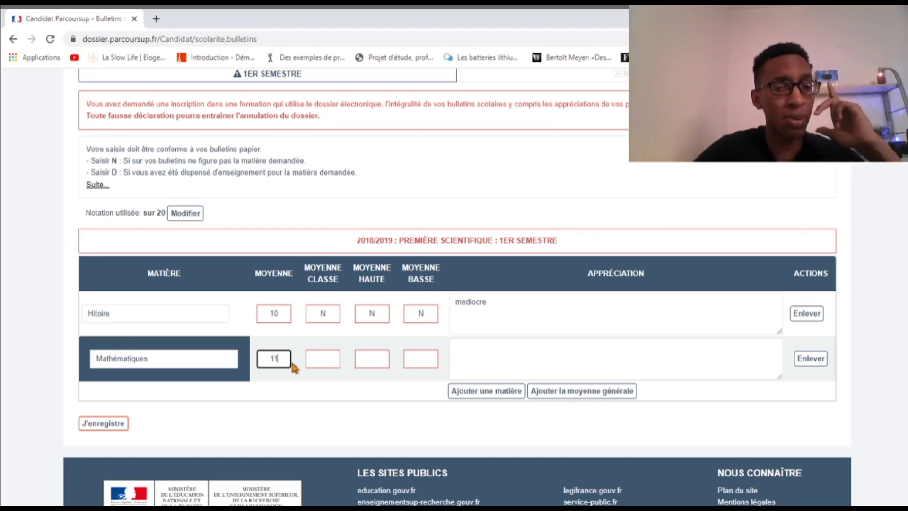
pyautogui.click(329, 364)
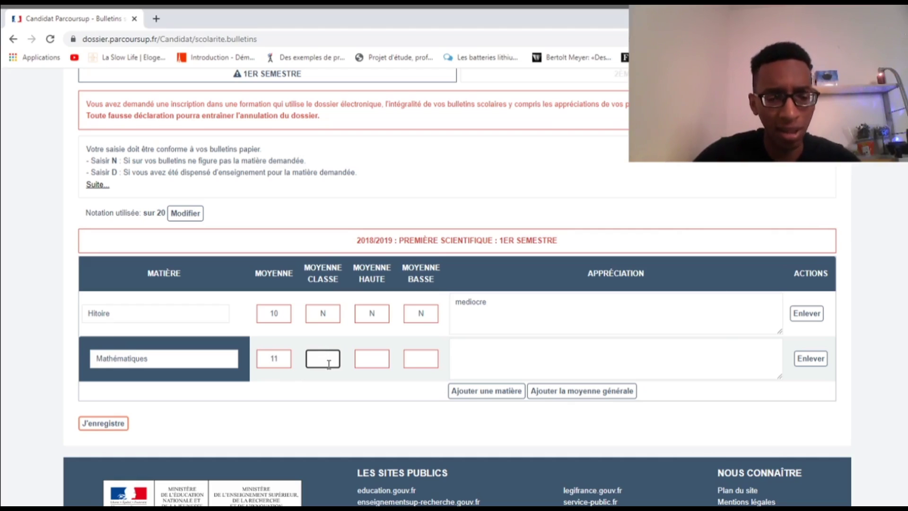
pyautogui.click(378, 357)
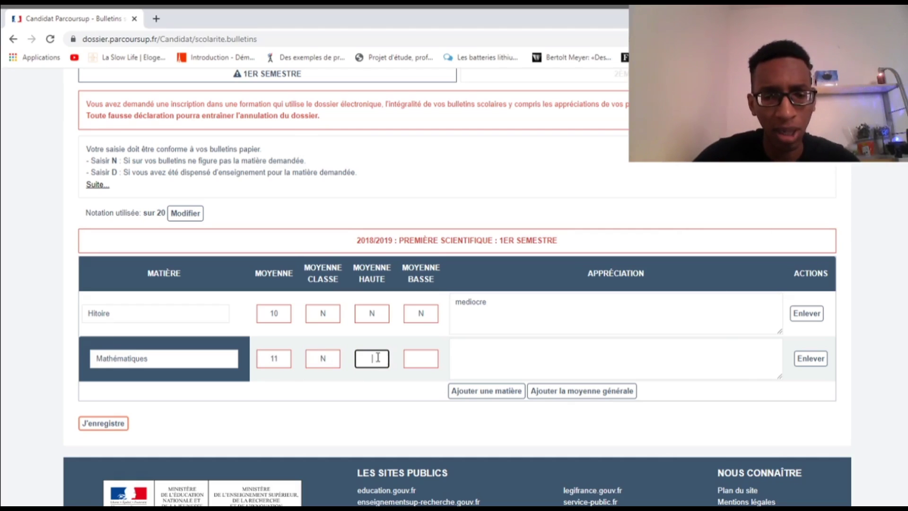
pyautogui.click(419, 358)
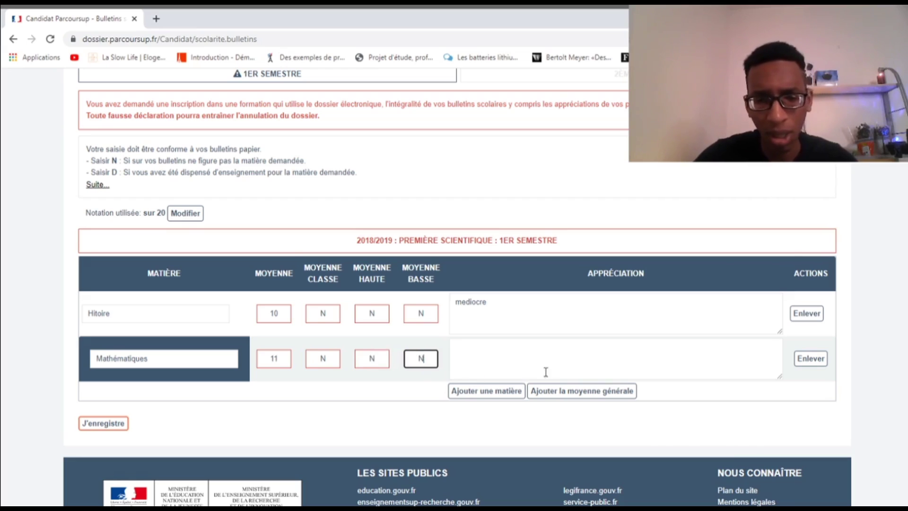
pyautogui.click(565, 361)
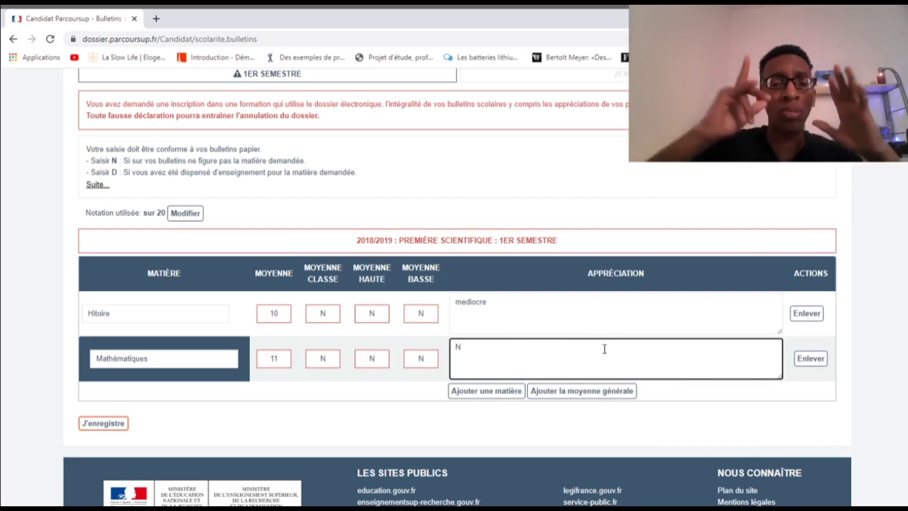
pyautogui.click(440, 424)
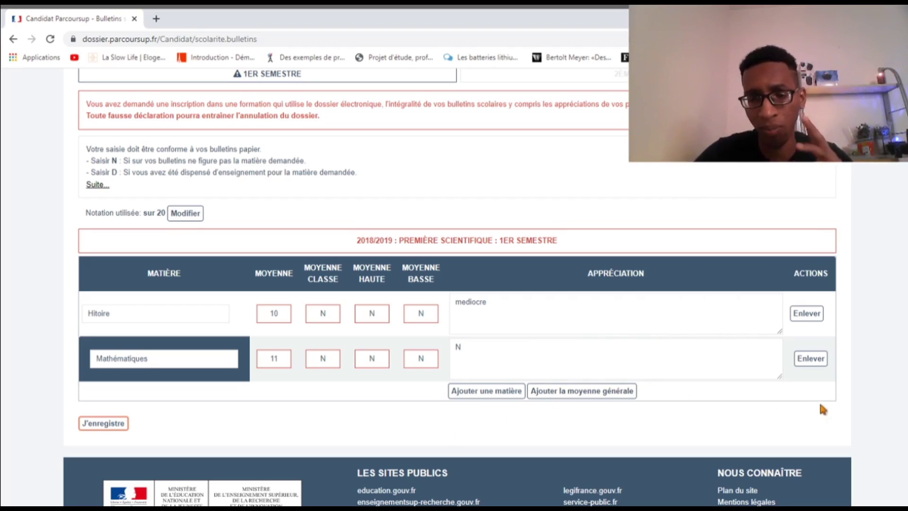
# Step: Add three blank subject rows below Mathématiques in the first-semester grade table
pyautogui.scroll(-1, 823, 409)
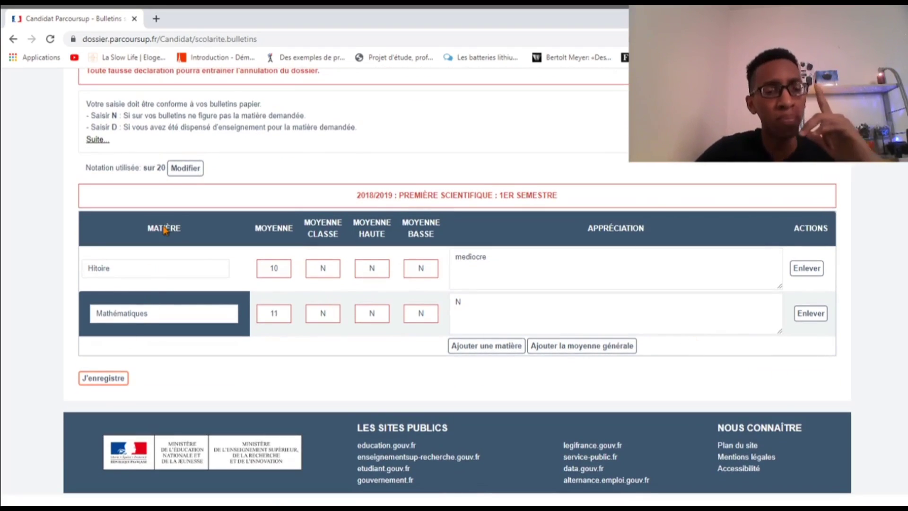
pyautogui.click(471, 348)
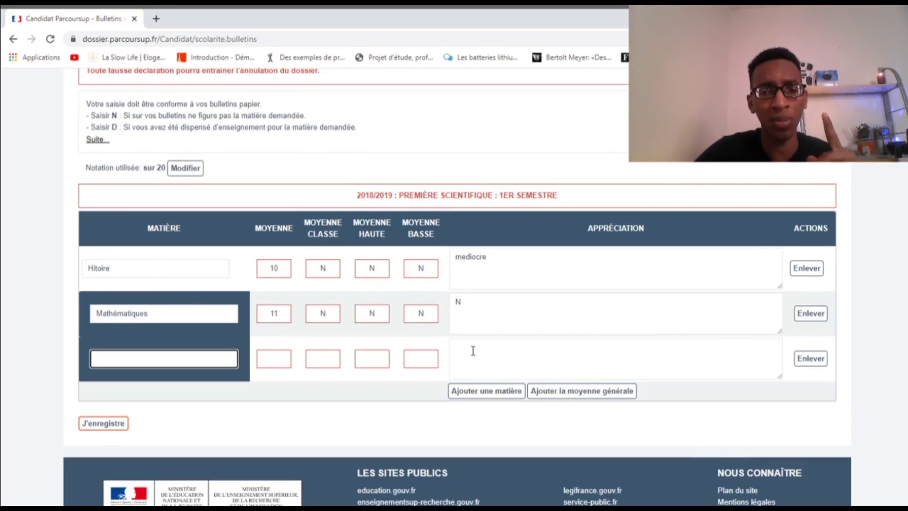
pyautogui.click(477, 390)
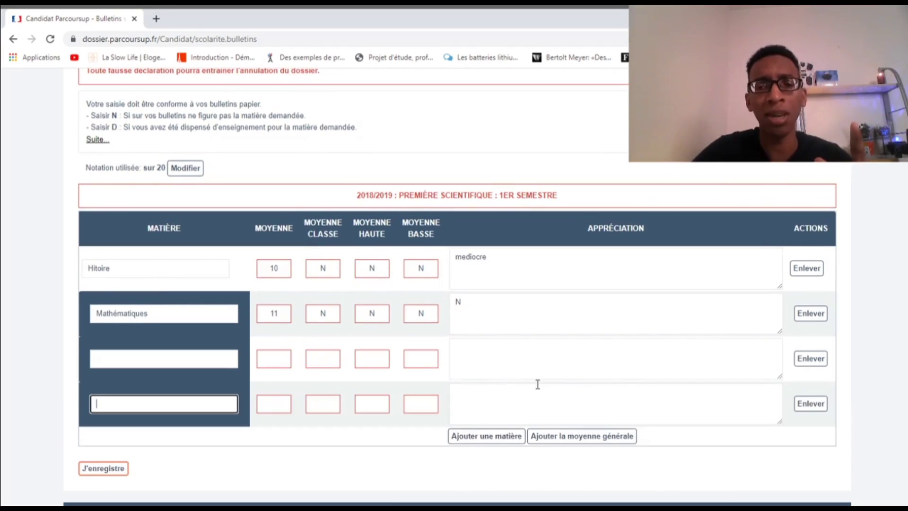
pyautogui.scroll(-2, 482, 364)
pyautogui.click(486, 356)
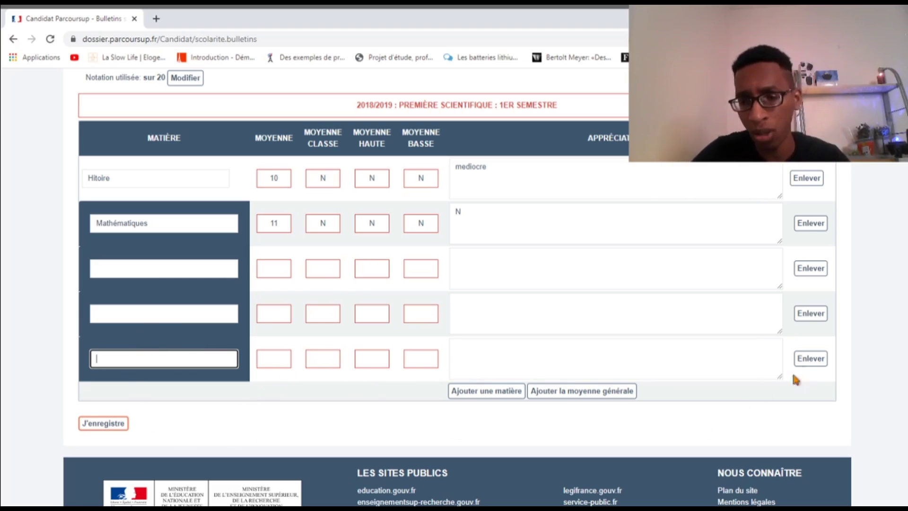
# Step: Remove the filled Mathématiques row and two of the blank subject rows, keeping one blank row under "Hitoire"
pyautogui.click(822, 362)
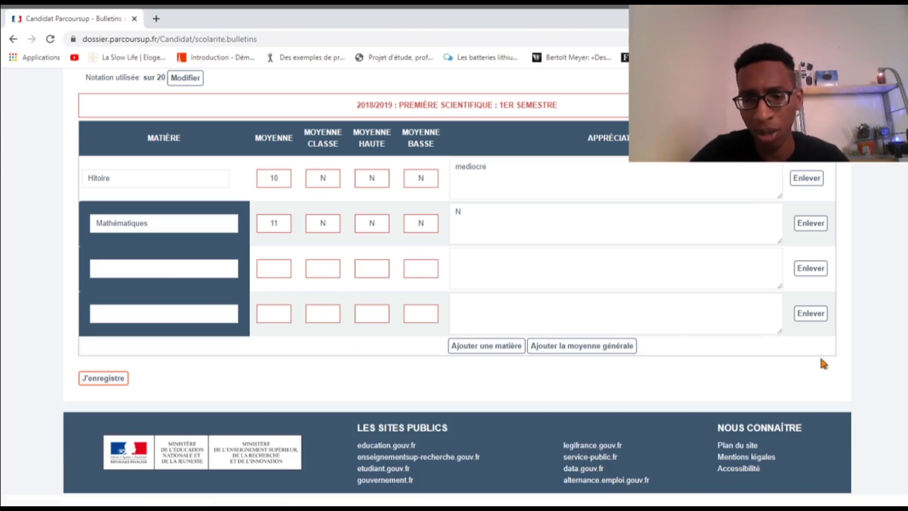
pyautogui.click(810, 316)
pyautogui.click(805, 275)
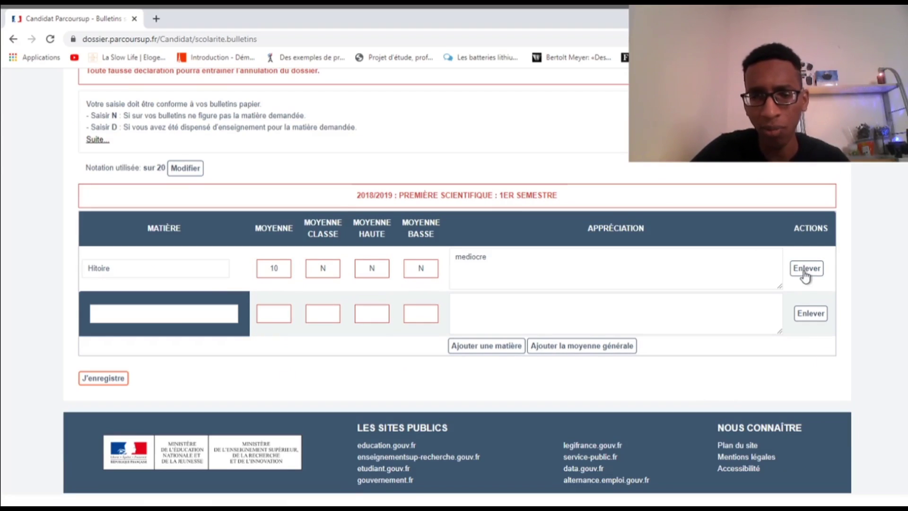
# Step: Choose Mathématiques as the subject of the blank row and set its average to 15
pyautogui.click(166, 313)
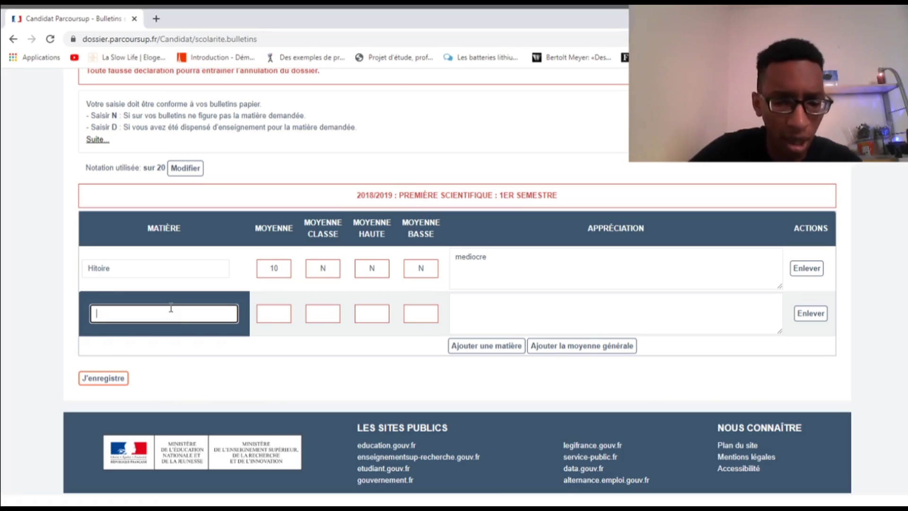
pyautogui.write('MATH')
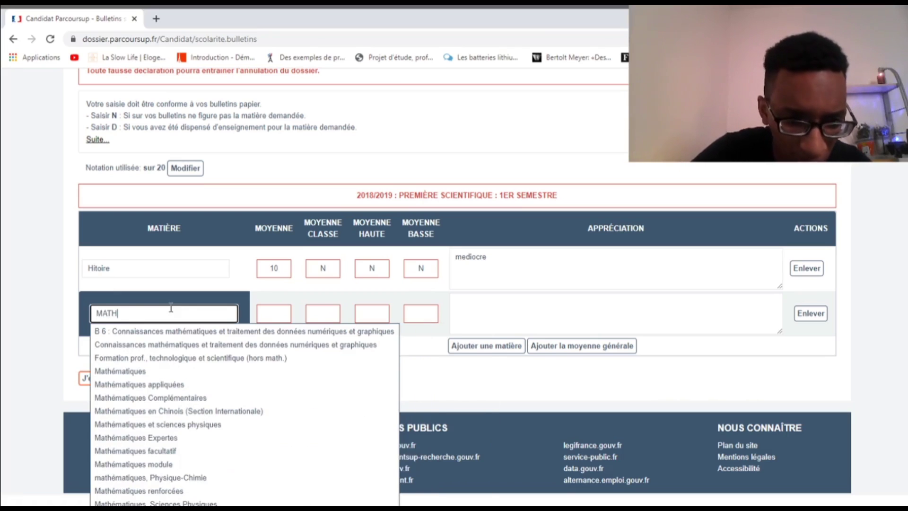
pyautogui.click(163, 371)
pyautogui.click(274, 312)
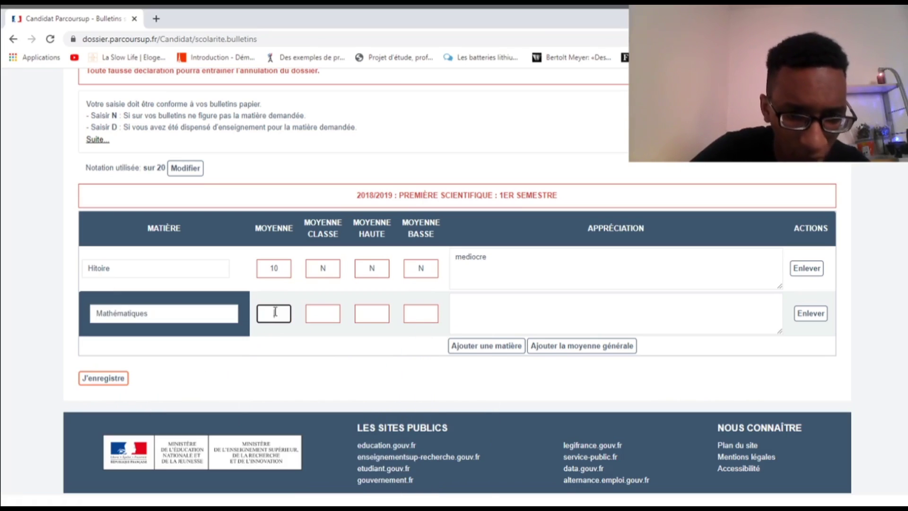
pyautogui.write('15')
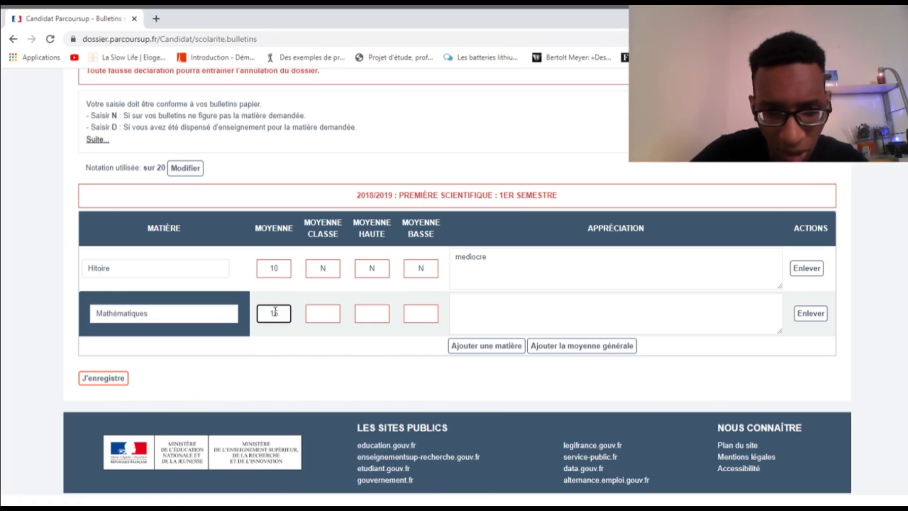
# Step: In the Mathématiques row, enter N for the class, highest and lowest averages and "Excellent" as the appreciation
pyautogui.click(330, 315)
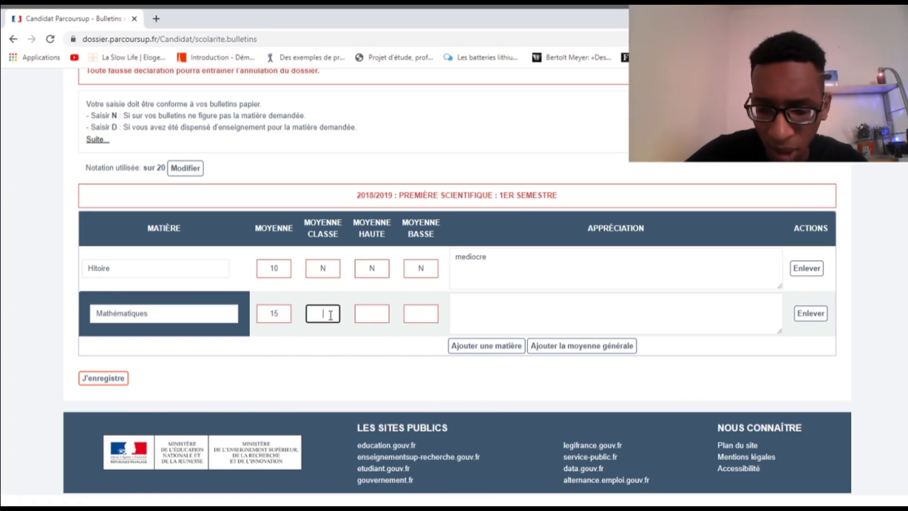
pyautogui.click(373, 312)
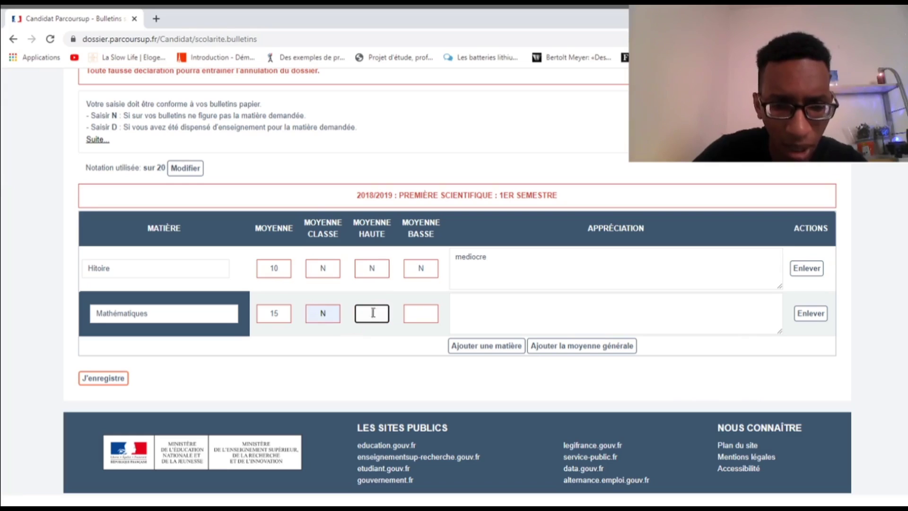
pyautogui.click(416, 320)
pyautogui.write('N')
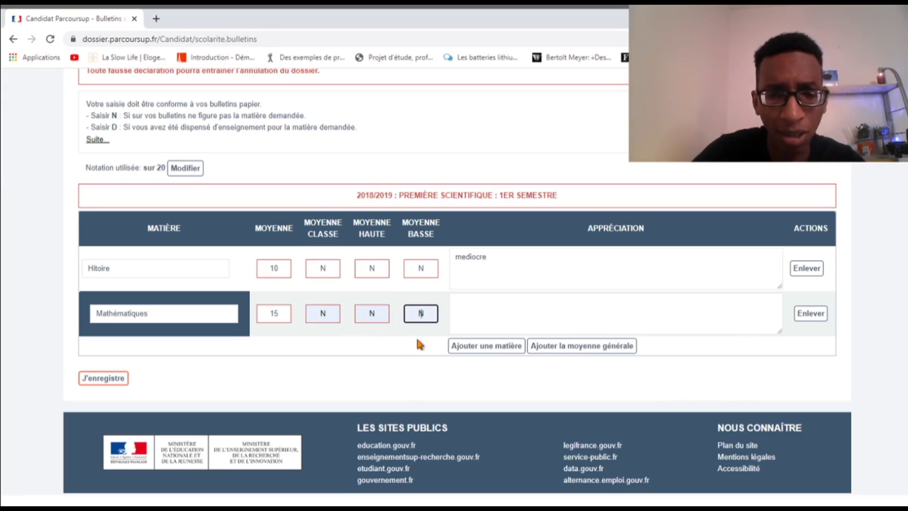
pyautogui.click(512, 309)
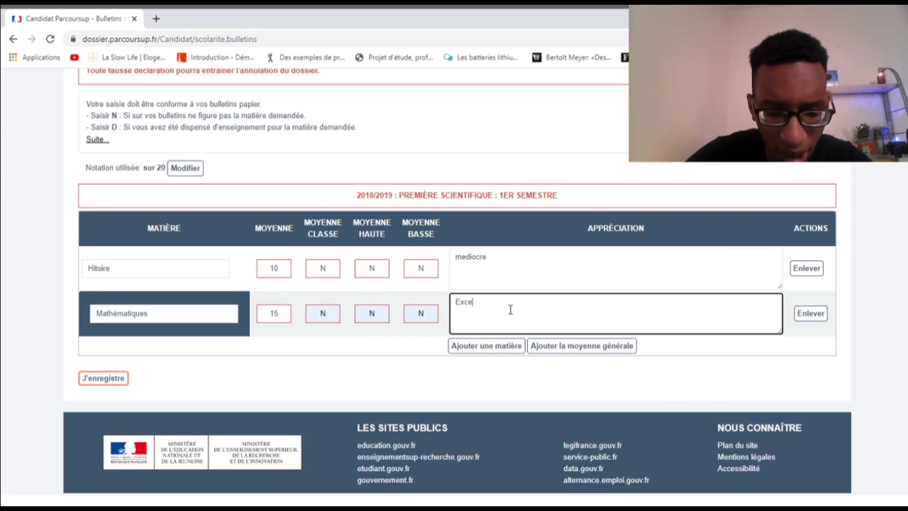
pyautogui.click(748, 383)
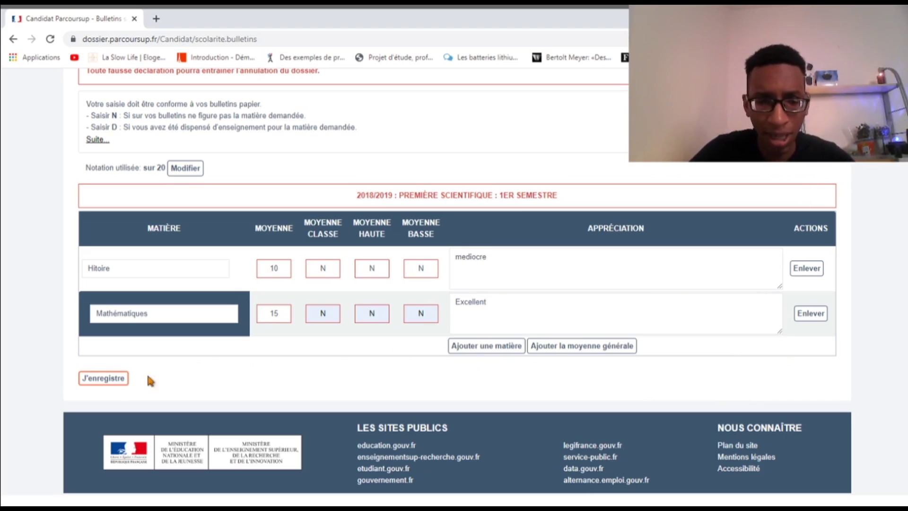
# Step: Save the first-semester 2018/2019 report and examine the subject rows of the second-semester grade table
pyautogui.click(116, 381)
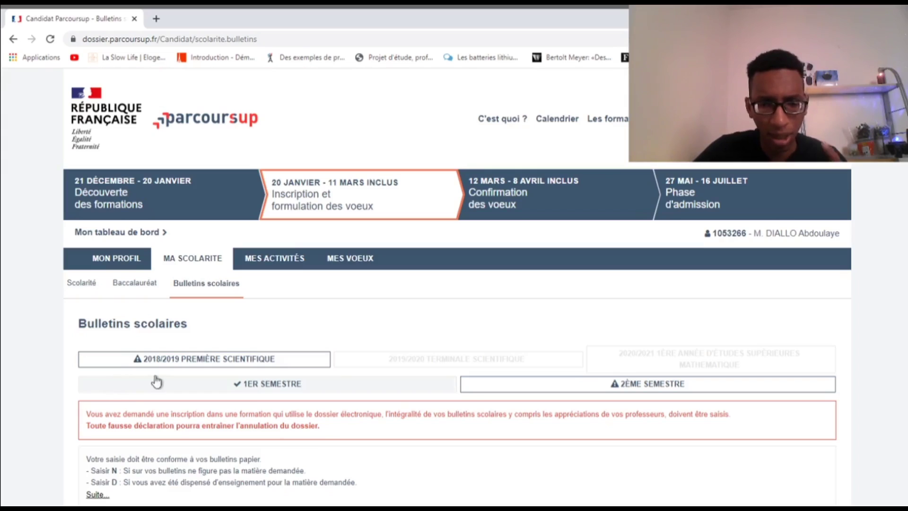
pyautogui.scroll(-3, 223, 378)
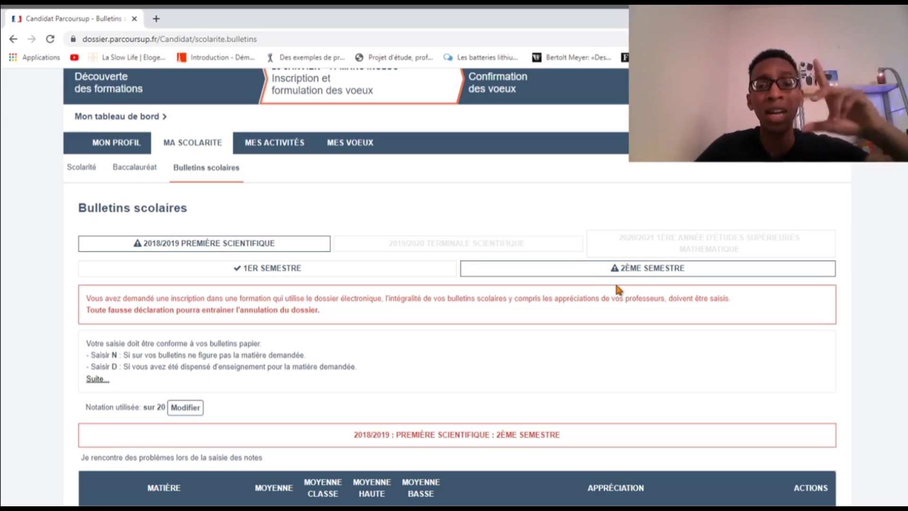
pyautogui.scroll(-5, 615, 281)
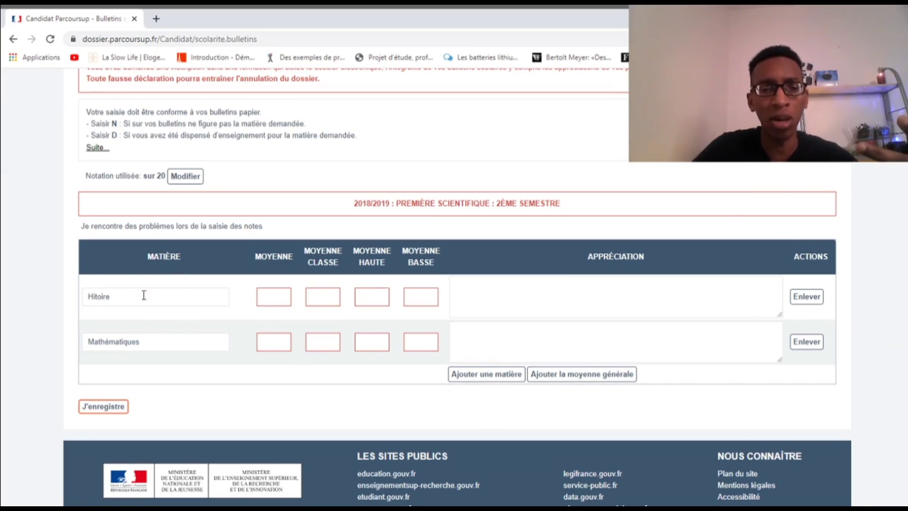
pyautogui.click(127, 298)
pyautogui.click(181, 416)
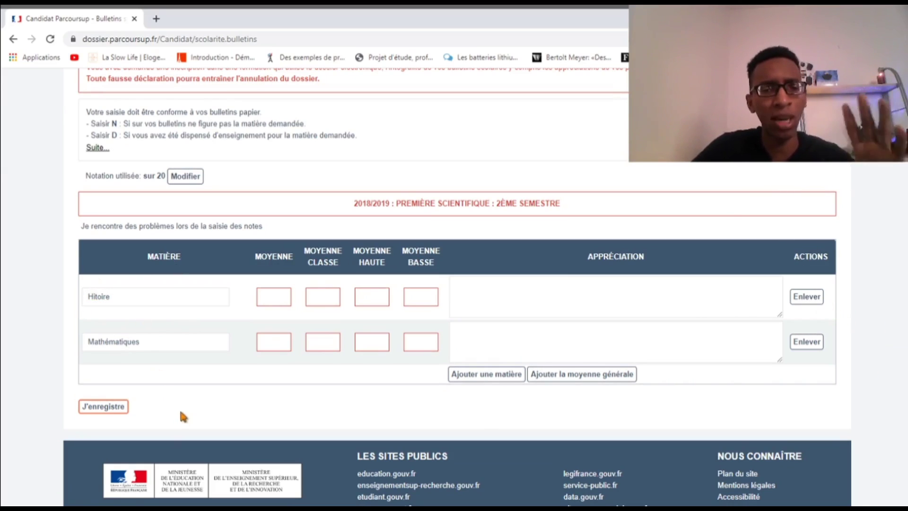
# Step: Fill the Hitoire row with an average of 11.5, and N for the class, highest and lowest averages and the appreciation
pyautogui.click(273, 297)
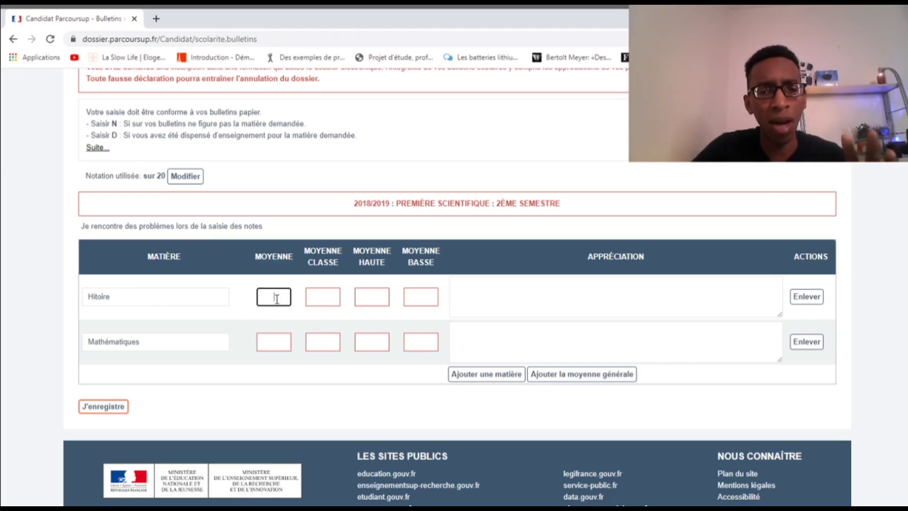
pyautogui.write('11,5')
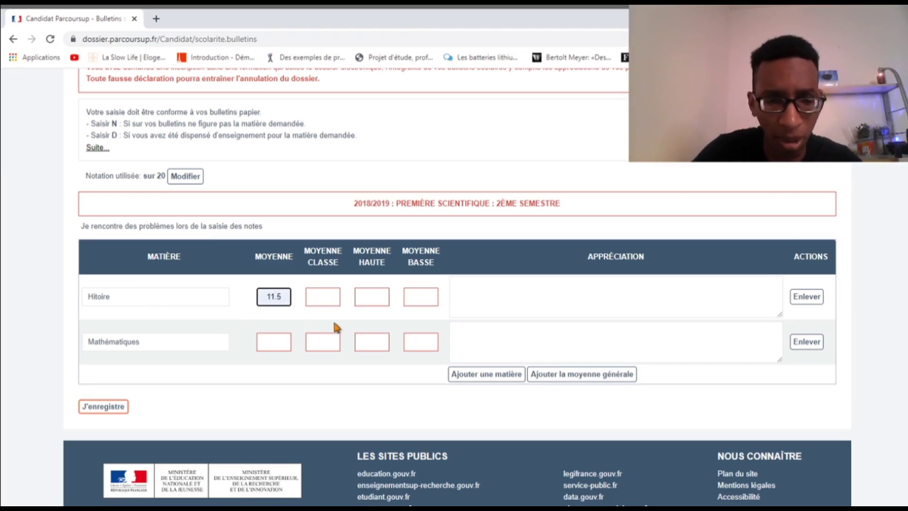
pyautogui.click(327, 297)
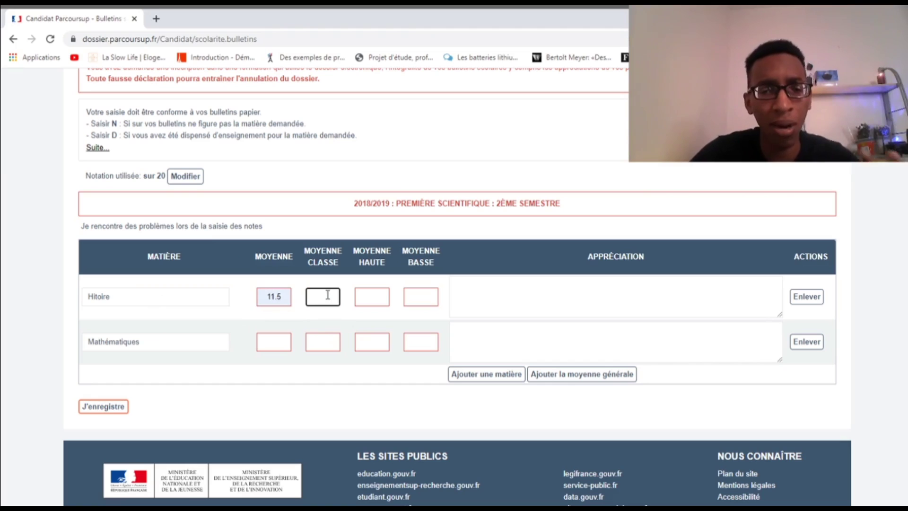
pyautogui.click(366, 297)
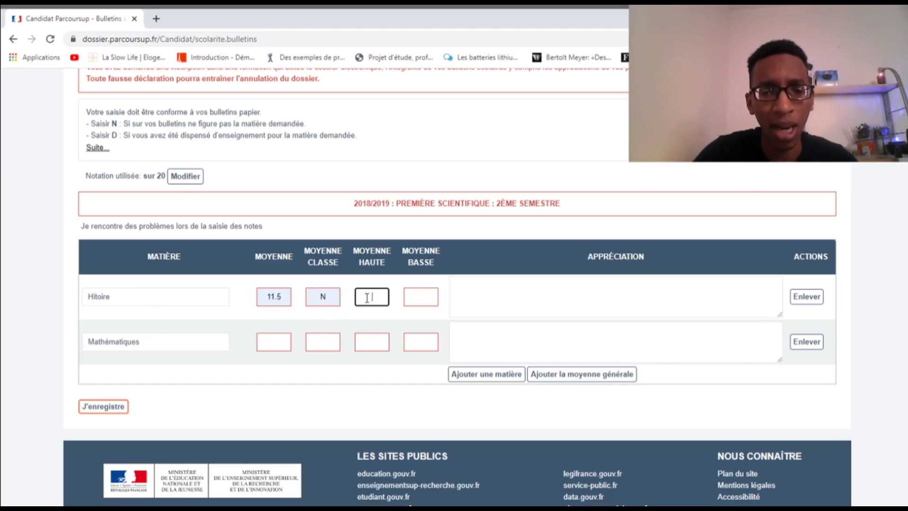
pyautogui.write('N')
pyautogui.click(417, 296)
pyautogui.write('N')
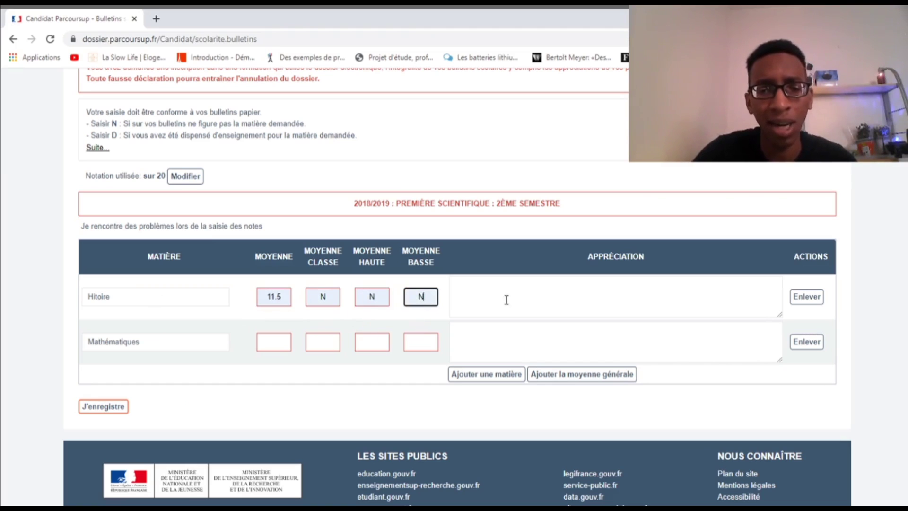
pyautogui.click(552, 297)
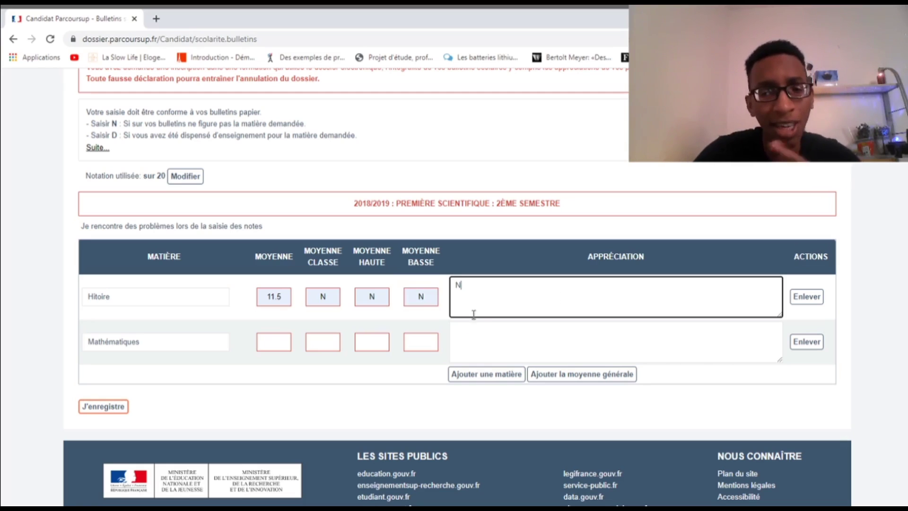
# Step: Fill the Mathématiques row with an average of 9, and N for the class, highest and lowest averages and the appreciation
pyautogui.click(280, 345)
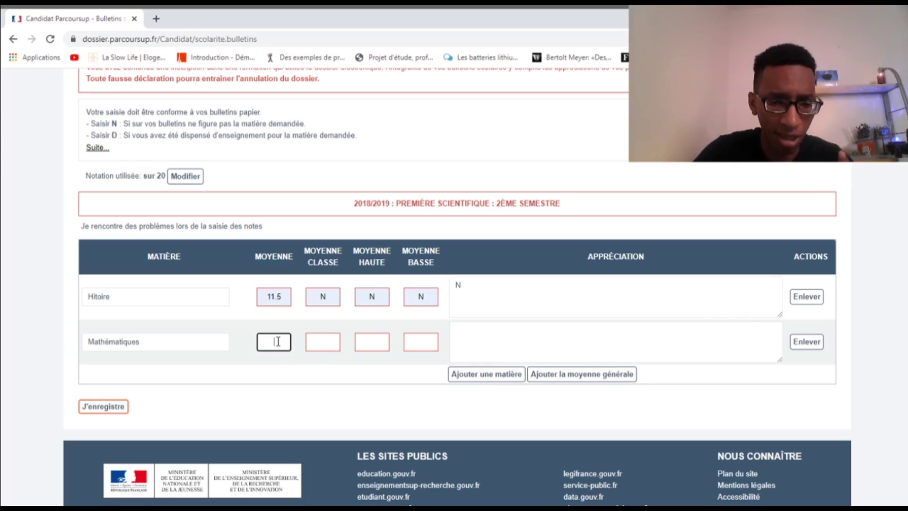
pyautogui.write('9')
pyautogui.press('Tab')
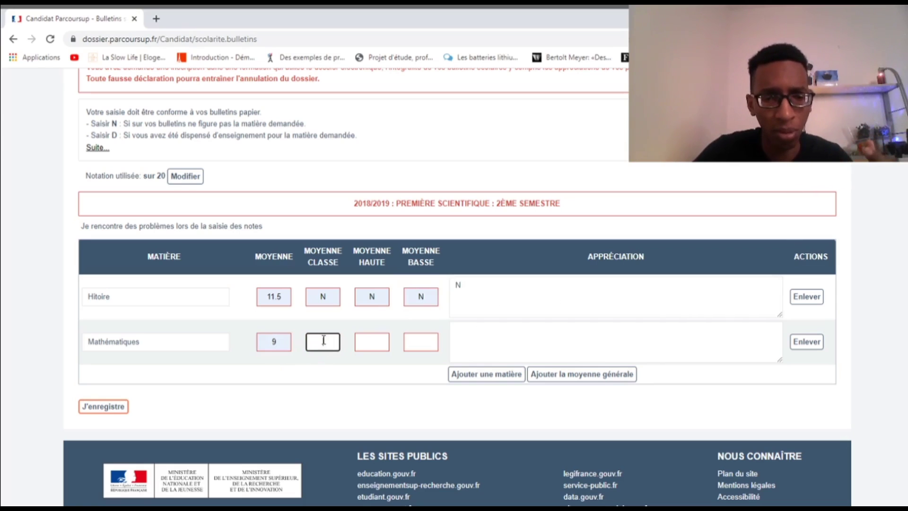
pyautogui.write('N')
pyautogui.click(370, 337)
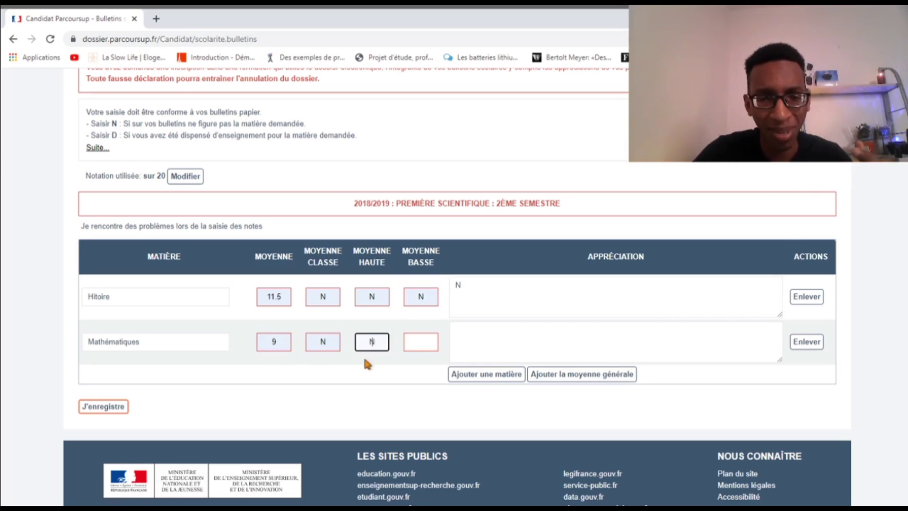
pyautogui.write('N')
pyautogui.click(420, 343)
pyautogui.write('N')
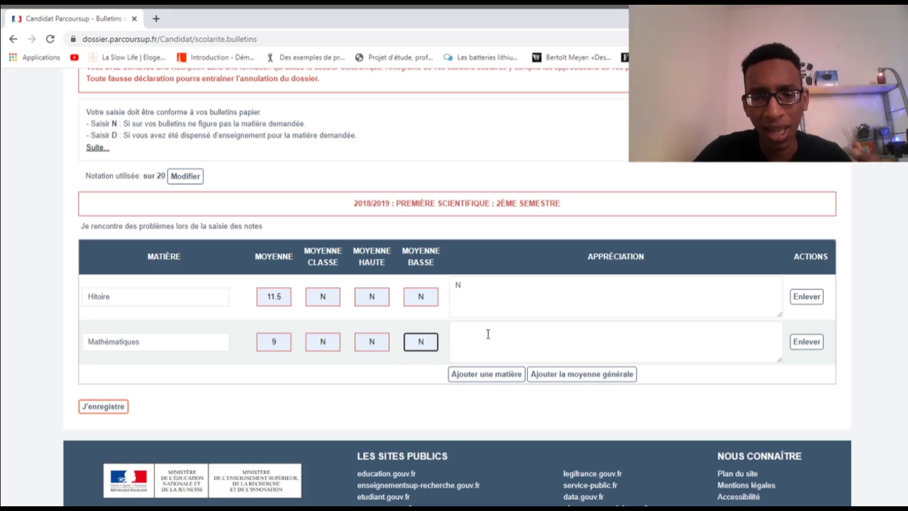
pyautogui.click(508, 330)
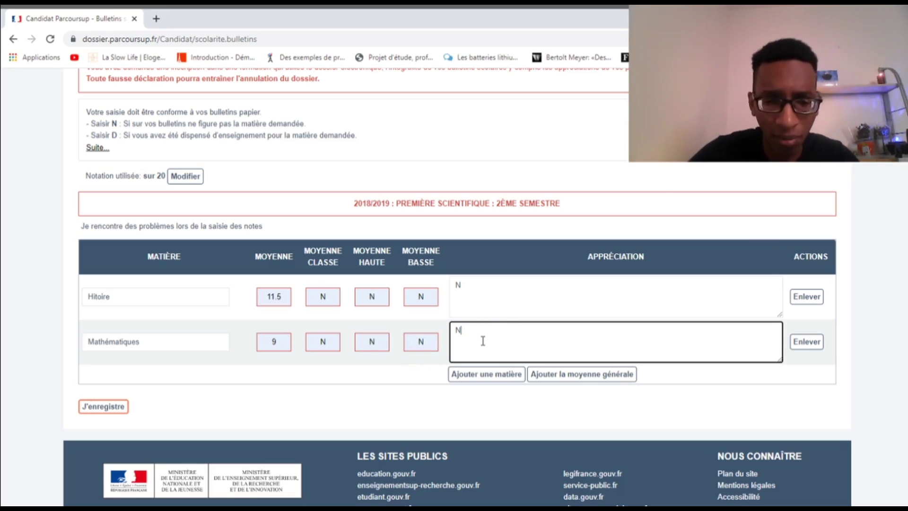
pyautogui.click(347, 408)
# Step: Check the completed second-semester 2018/2019 report and save it
pyautogui.scroll(4, 372, 393)
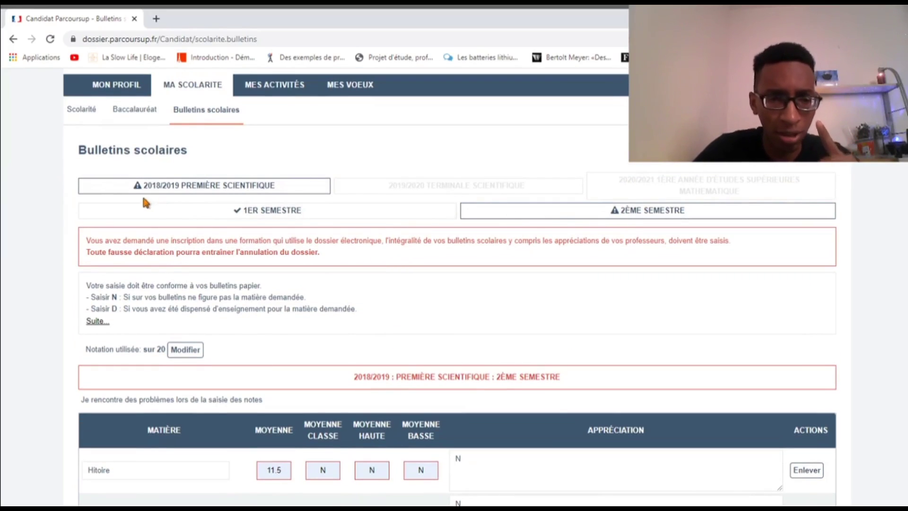
pyautogui.scroll(-5, 279, 213)
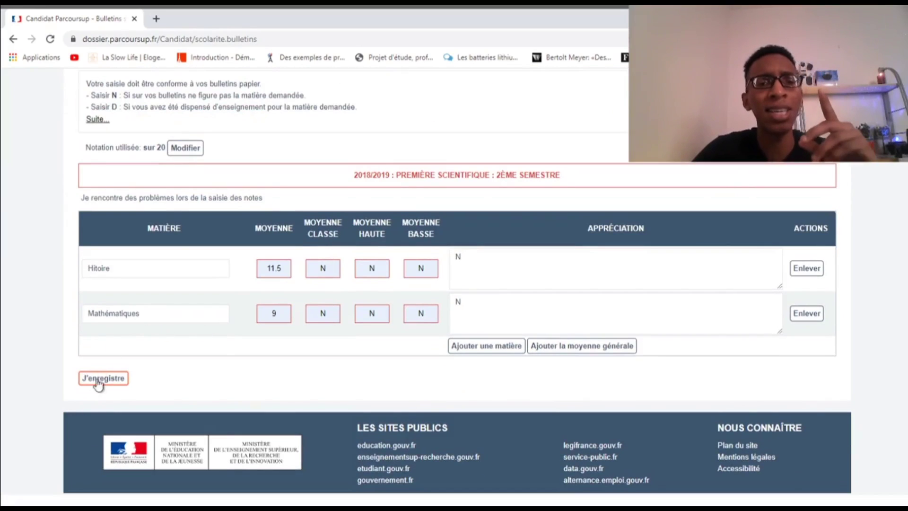
pyautogui.scroll(7, 290, 335)
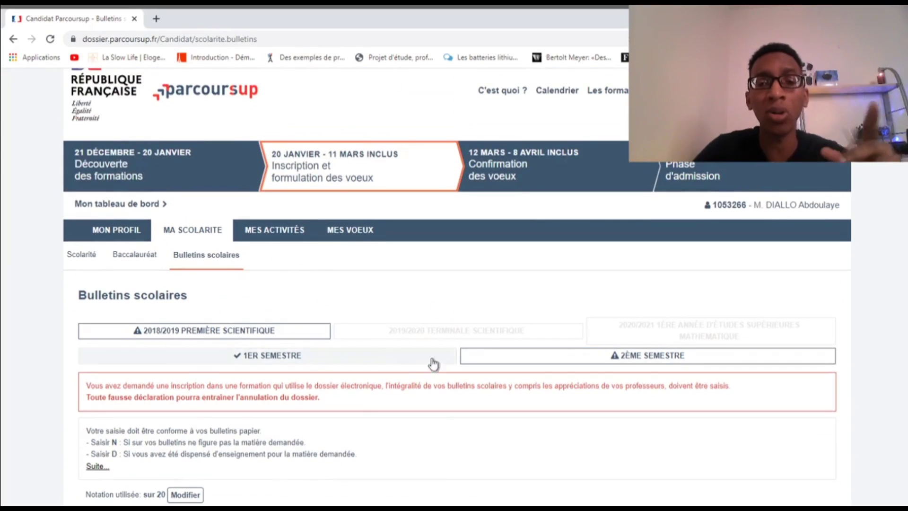
pyautogui.scroll(-7, 457, 327)
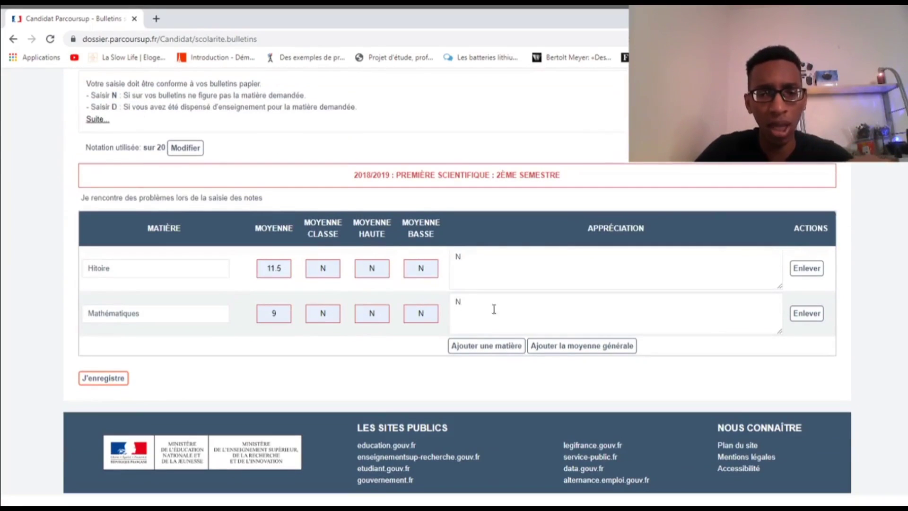
pyautogui.click(92, 385)
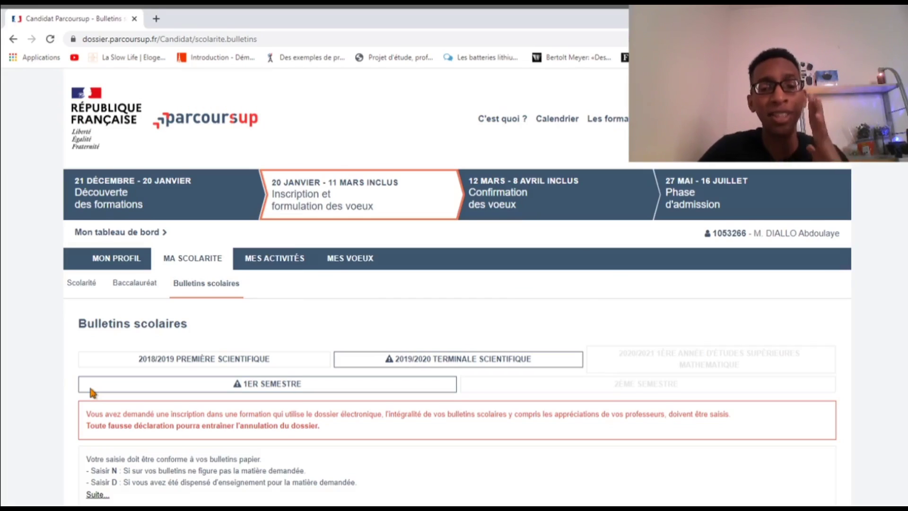
# Step: In the 2019/2020 Terminale first-semester table, choose Mathématiques as the subject and set its average to 15
pyautogui.scroll(-1, 91, 388)
pyautogui.scroll(-2, 100, 382)
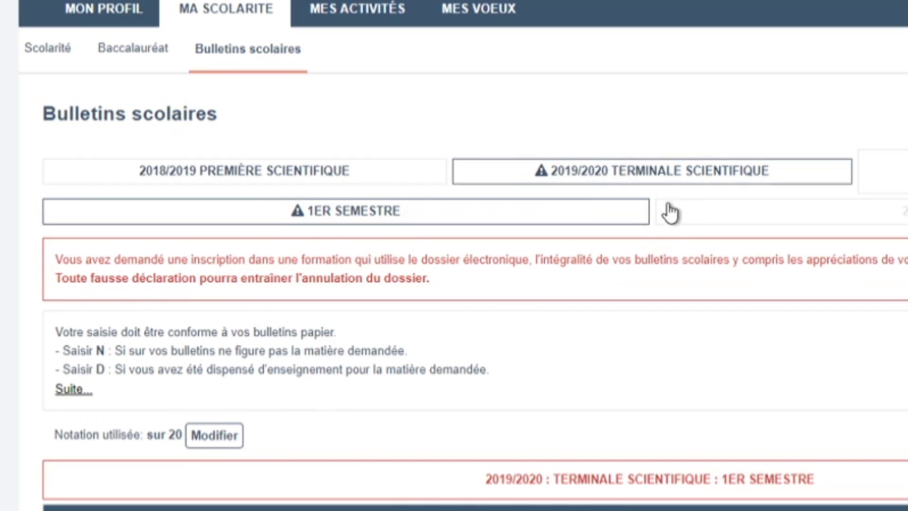
pyautogui.scroll(-3, 383, 296)
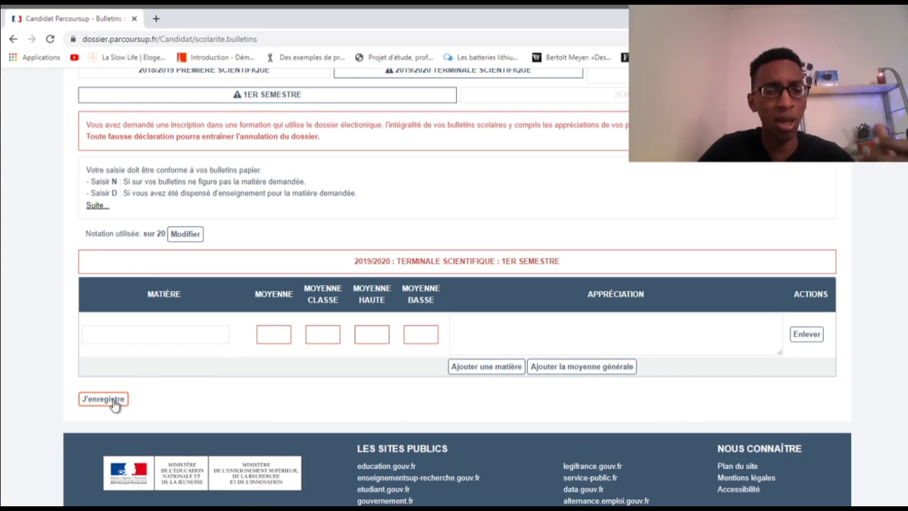
pyautogui.click(181, 337)
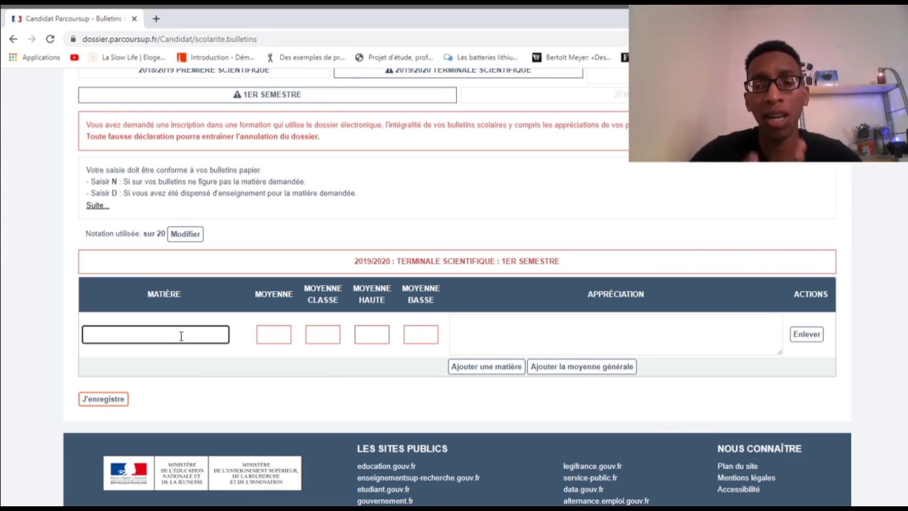
pyautogui.write('Mat')
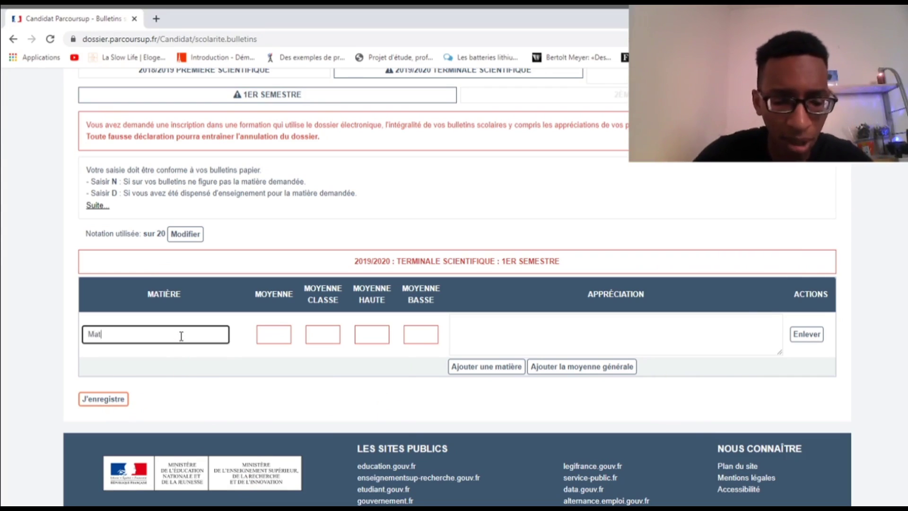
pyautogui.write('h')
pyautogui.click(138, 392)
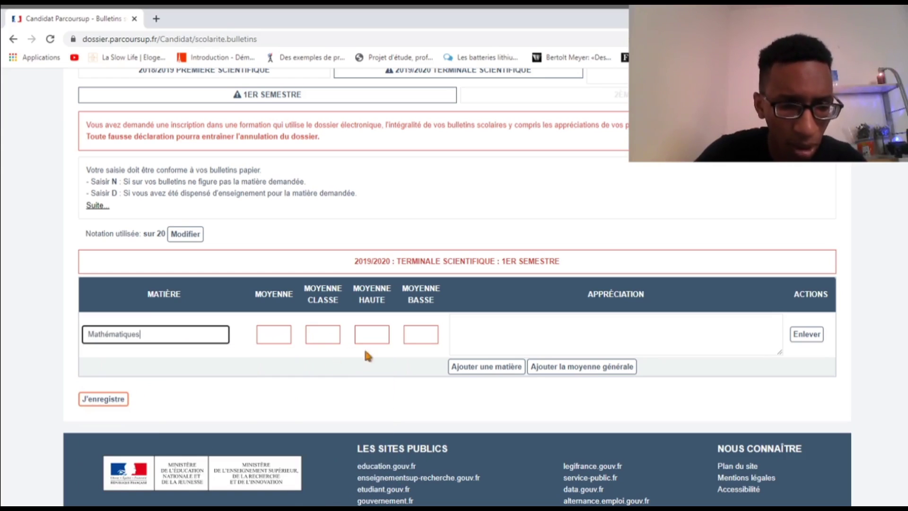
pyautogui.click(281, 330)
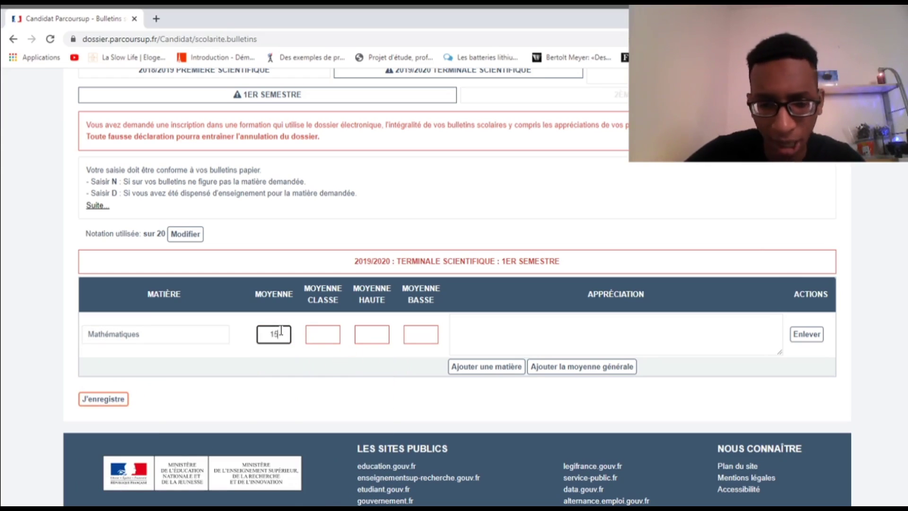
# Step: In the Mathématiques row, enter N for the class, highest and lowest averages and for the appreciation
pyautogui.click(327, 336)
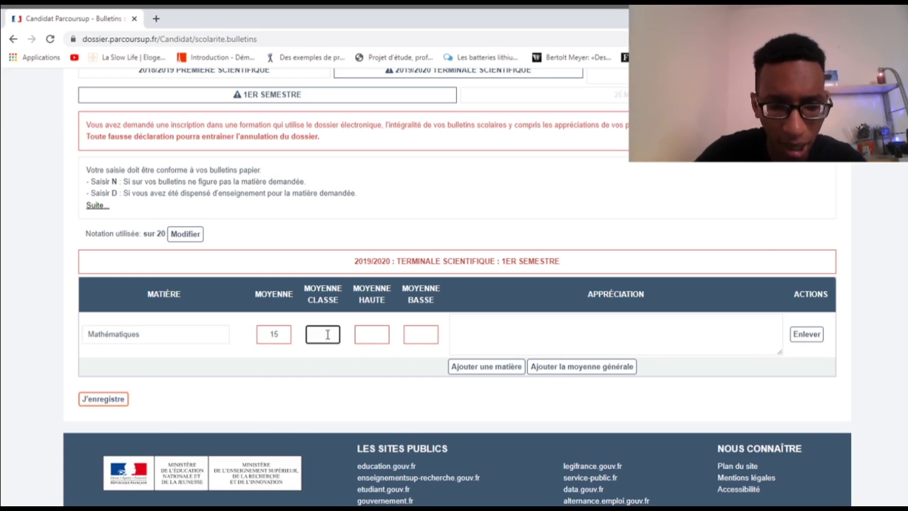
pyautogui.click(371, 333)
pyautogui.write('N')
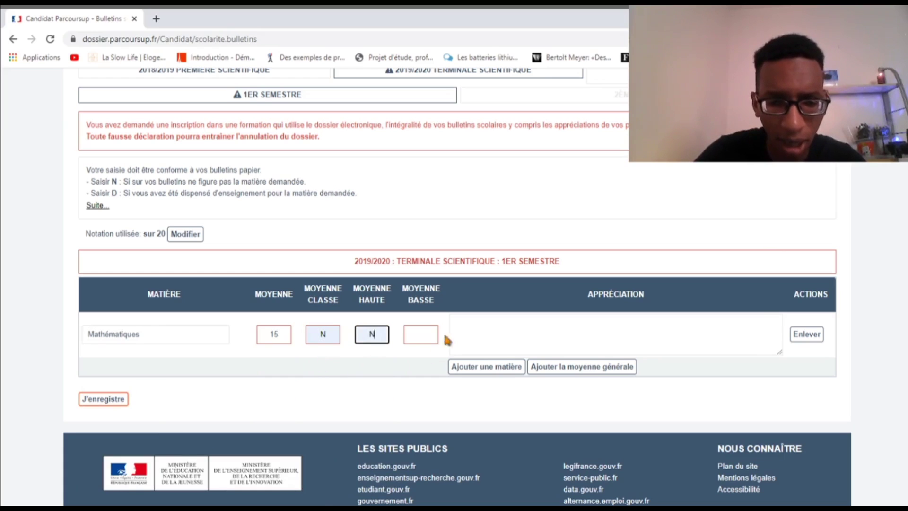
pyautogui.click(428, 339)
pyautogui.write('N')
pyautogui.click(522, 341)
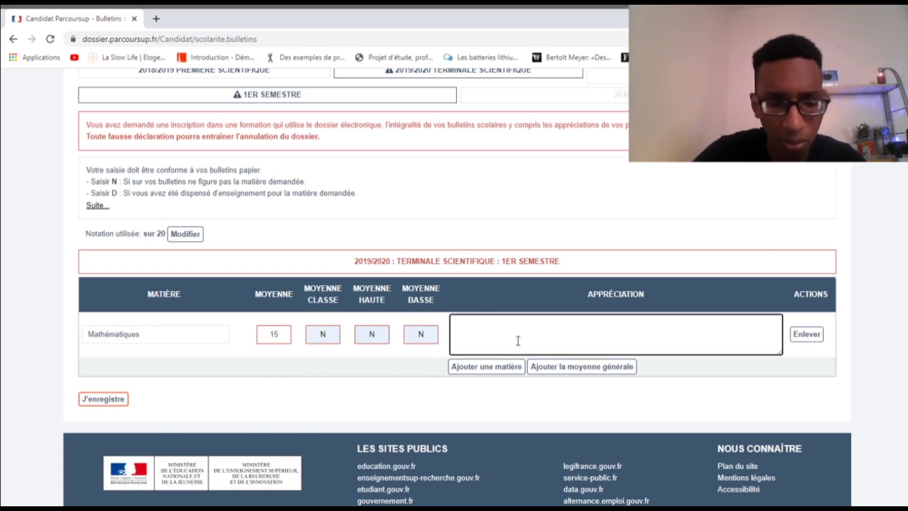
pyautogui.click(630, 225)
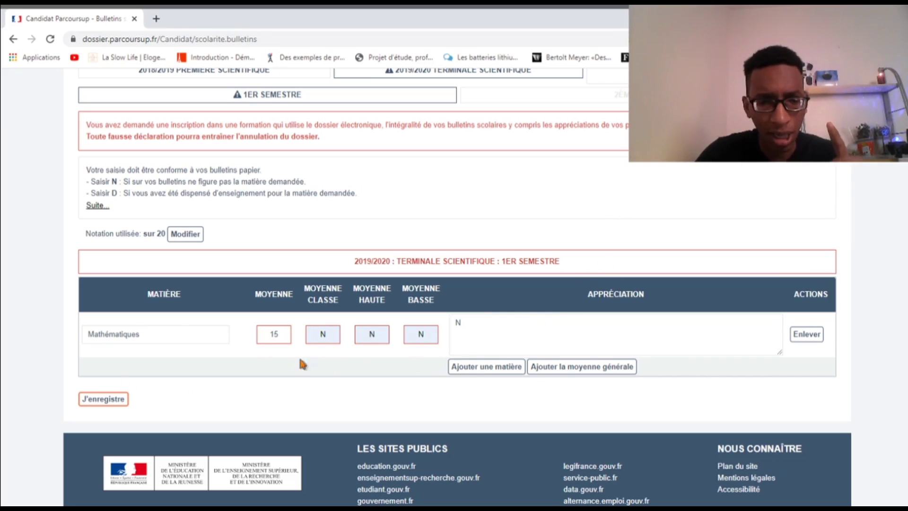
# Step: Try adding and removing a blank subject row, and save the 2019/2020 first-semester report with only Mathématiques
pyautogui.click(469, 368)
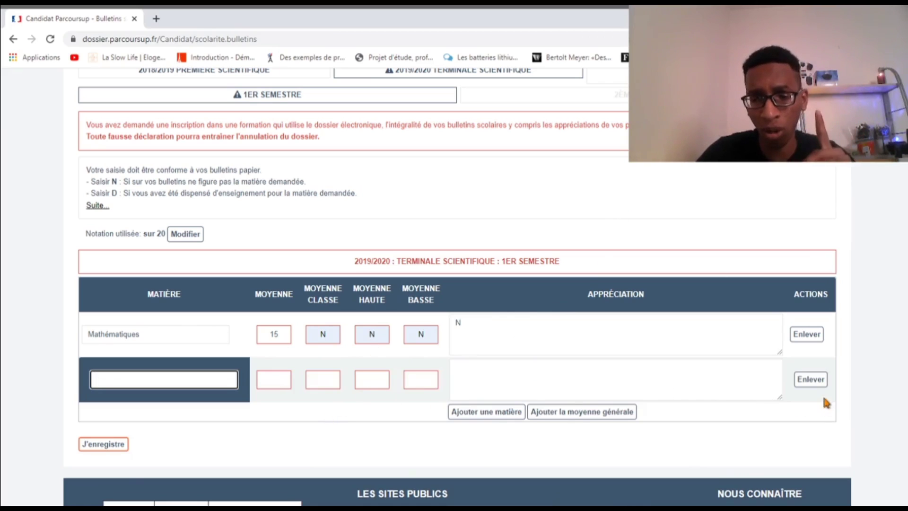
pyautogui.click(812, 381)
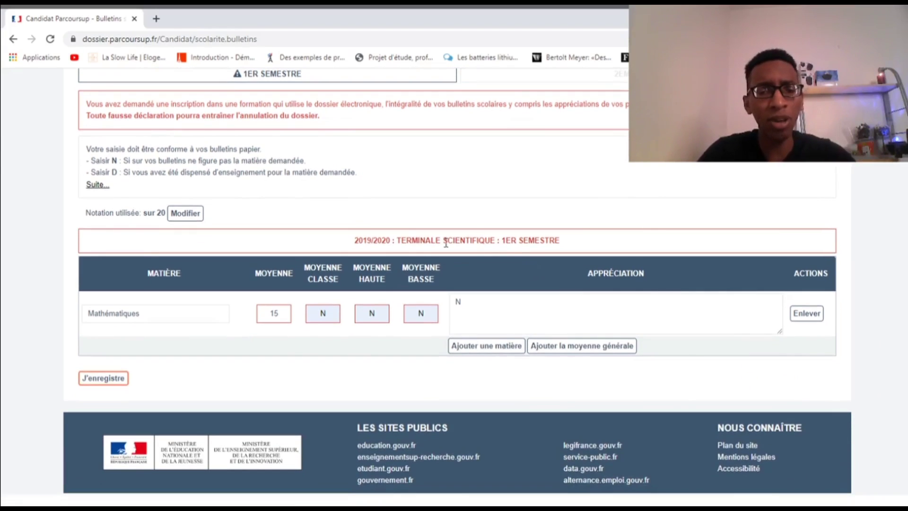
pyautogui.scroll(4, 337, 220)
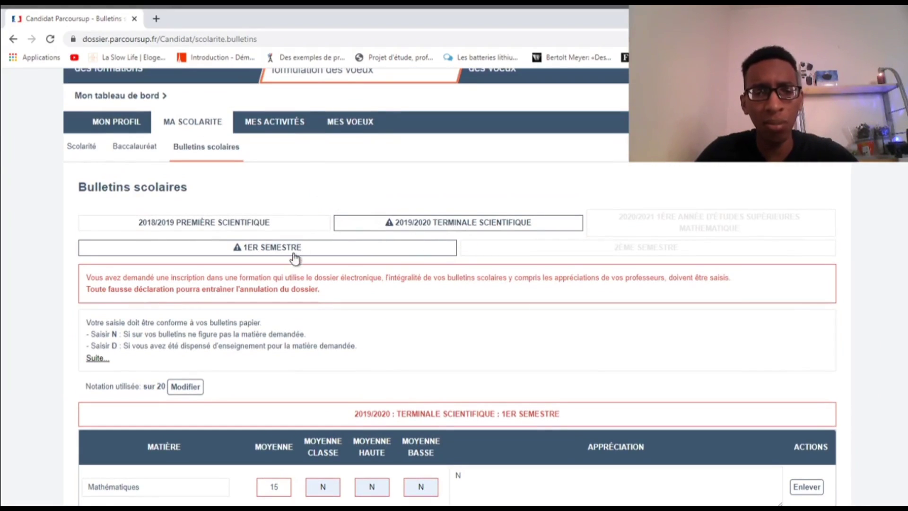
pyautogui.scroll(-2, 325, 297)
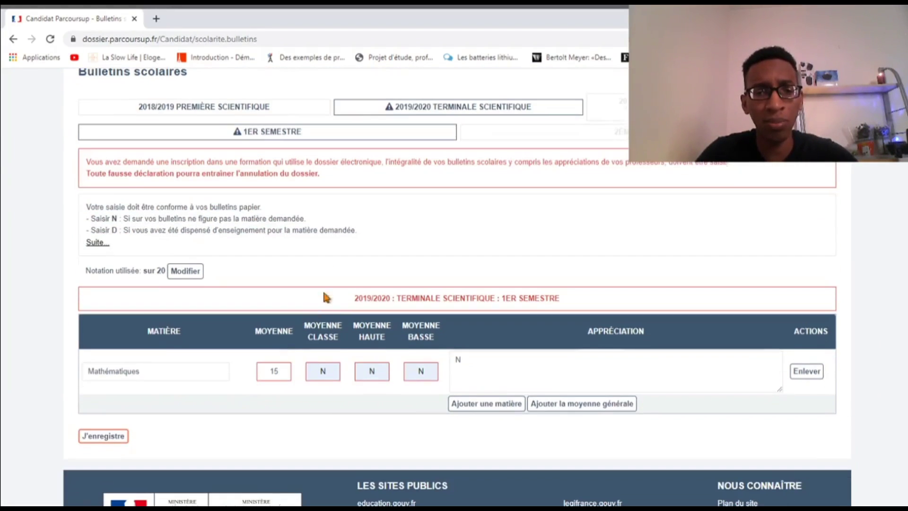
pyautogui.click(122, 439)
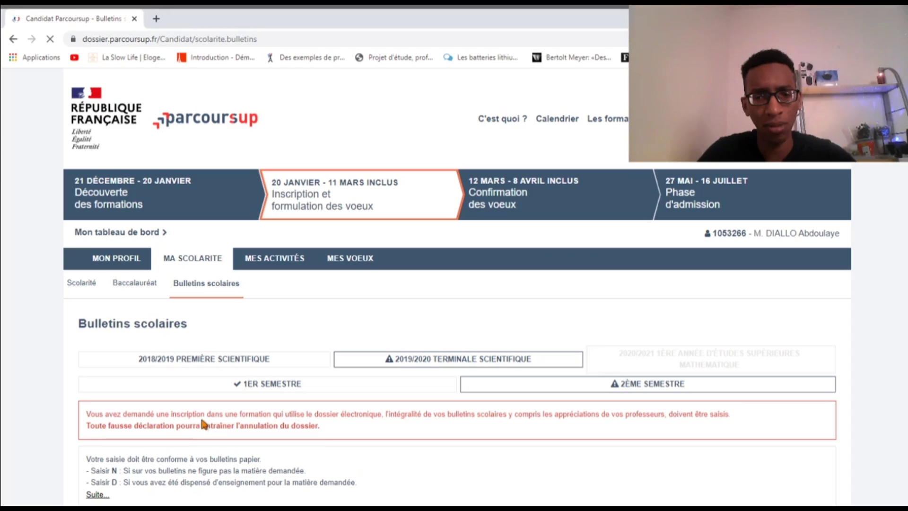
# Step: In the 2019/2020 Terminale second-semester Mathématiques row, set the average to 11.5 and enter N for the class, highest and lowest averages and the appreciation
pyautogui.scroll(-3, 462, 336)
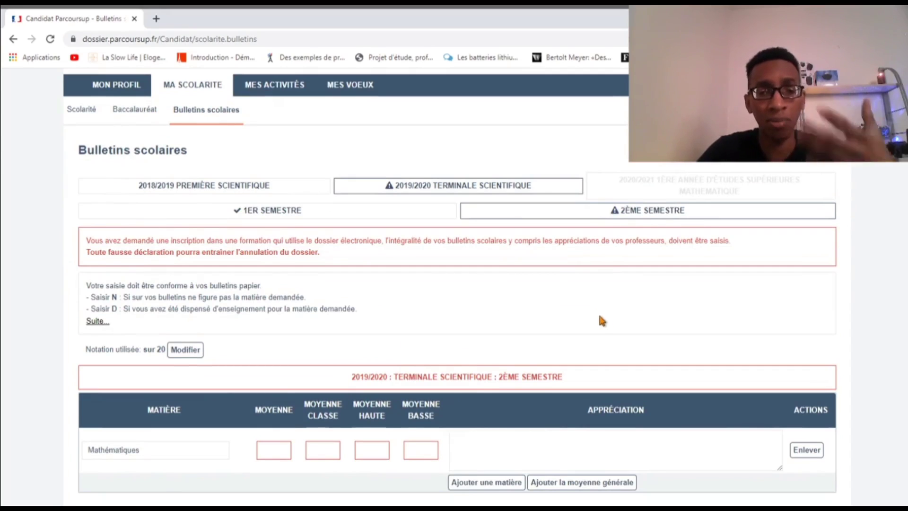
pyautogui.scroll(-3, 605, 321)
pyautogui.click(279, 316)
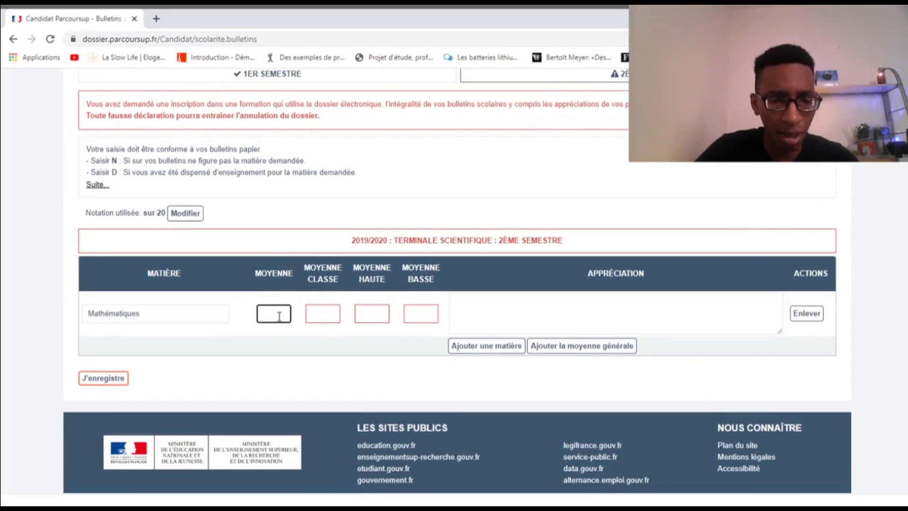
pyautogui.write('11,5')
pyautogui.click(309, 309)
pyautogui.write('N')
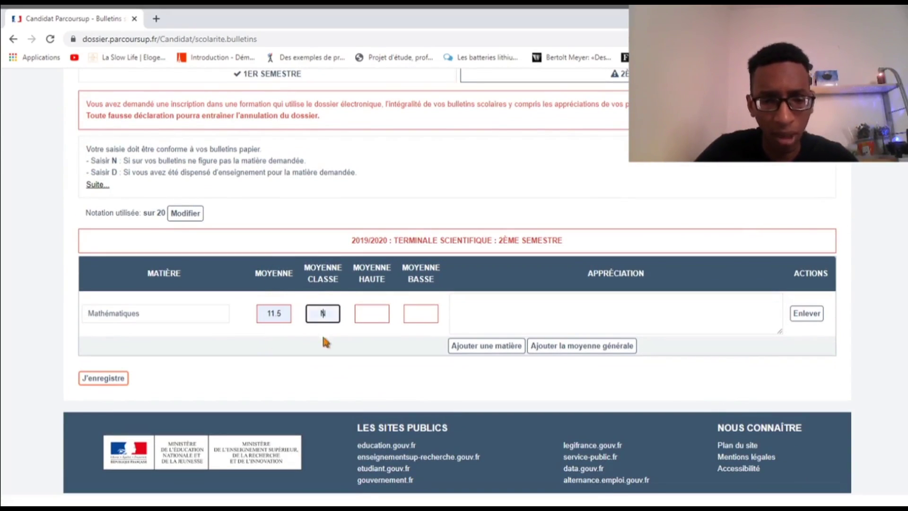
pyautogui.click(383, 312)
pyautogui.write('N')
pyautogui.click(433, 311)
pyautogui.write('N')
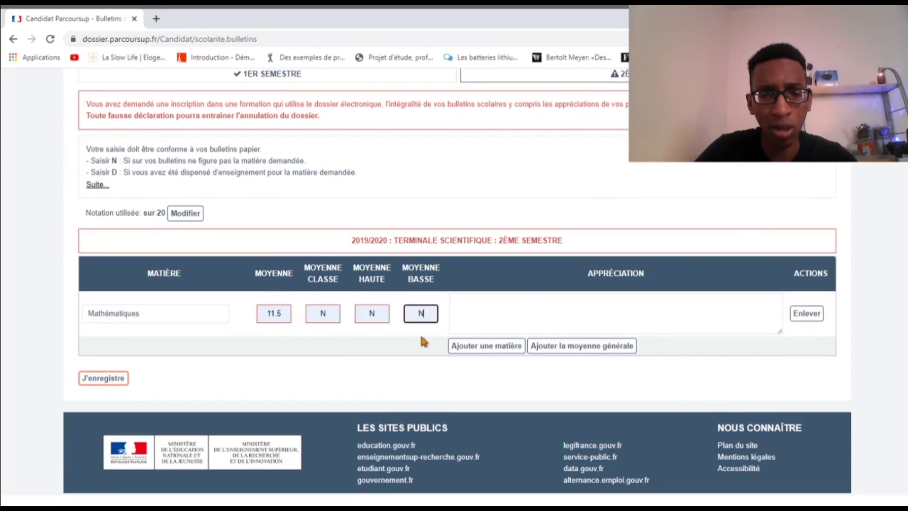
pyautogui.click(532, 305)
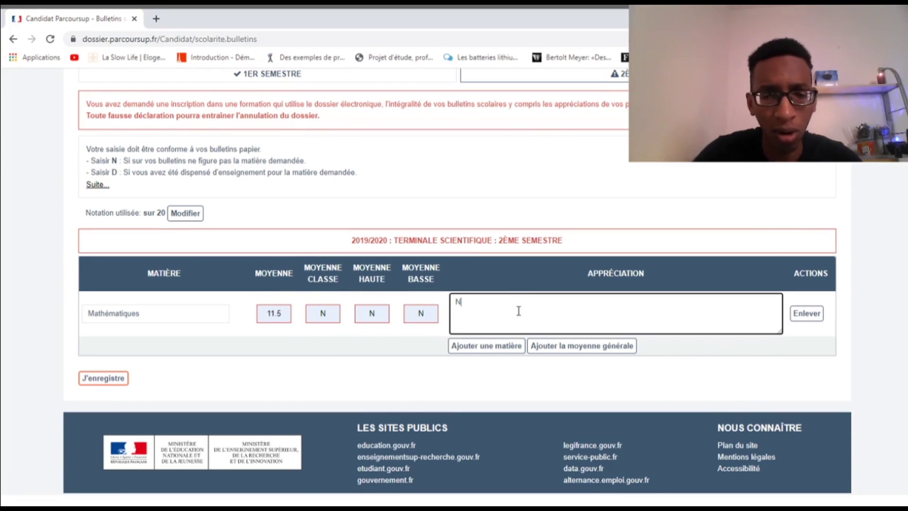
pyautogui.write('N')
pyautogui.click(674, 378)
# Step: Check the completed 2019/2020 second-semester report and save it
pyautogui.scroll(5, 489, 280)
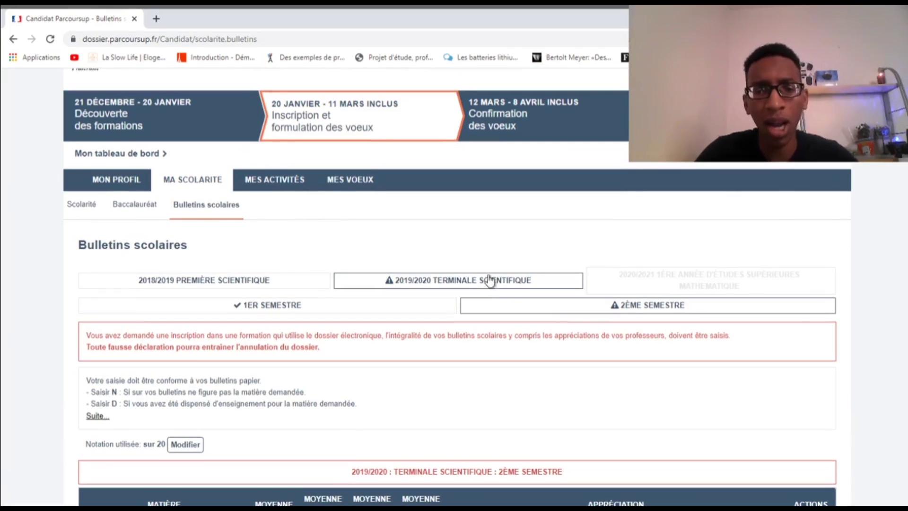
pyautogui.scroll(-5, 575, 351)
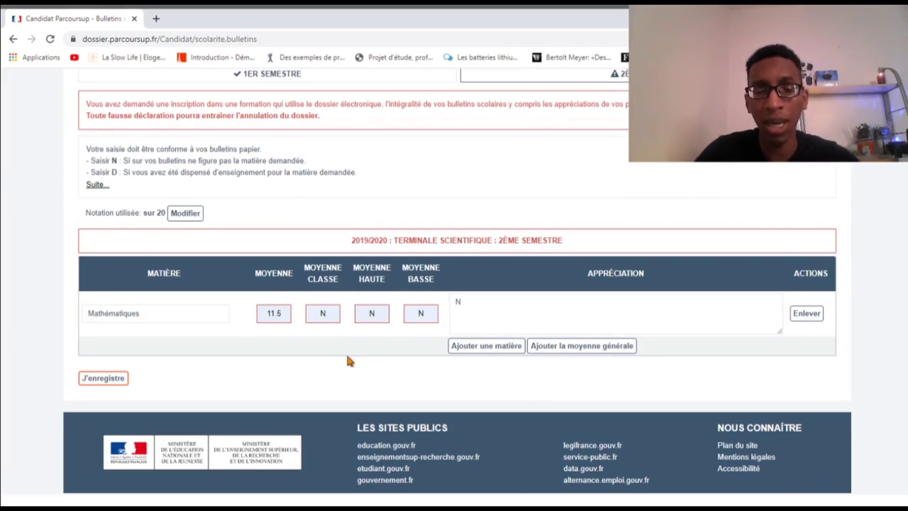
pyautogui.click(103, 378)
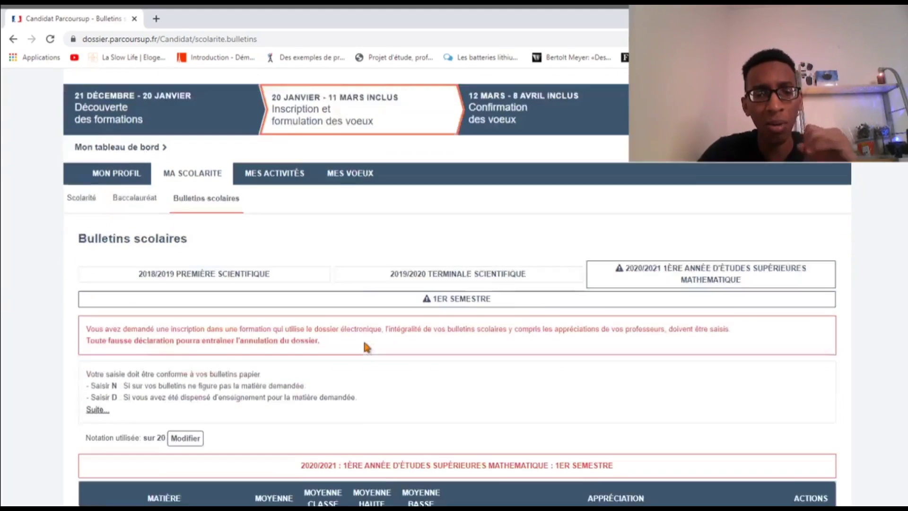
# Step: In the 2020/2021 first-semester table, enter Mathe as the first subject and add two more subject rows named Physique and Probalit
pyautogui.scroll(-1, 367, 348)
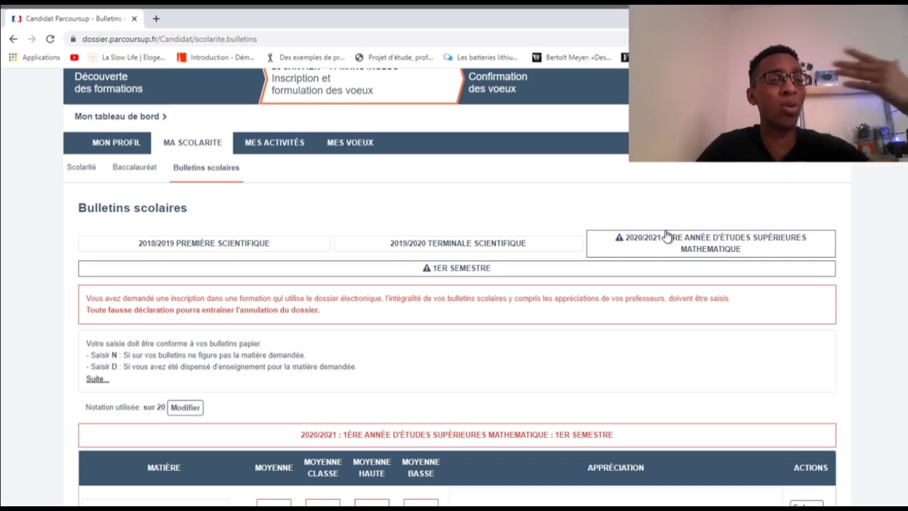
pyautogui.scroll(-2, 557, 263)
pyautogui.scroll(-3, 557, 264)
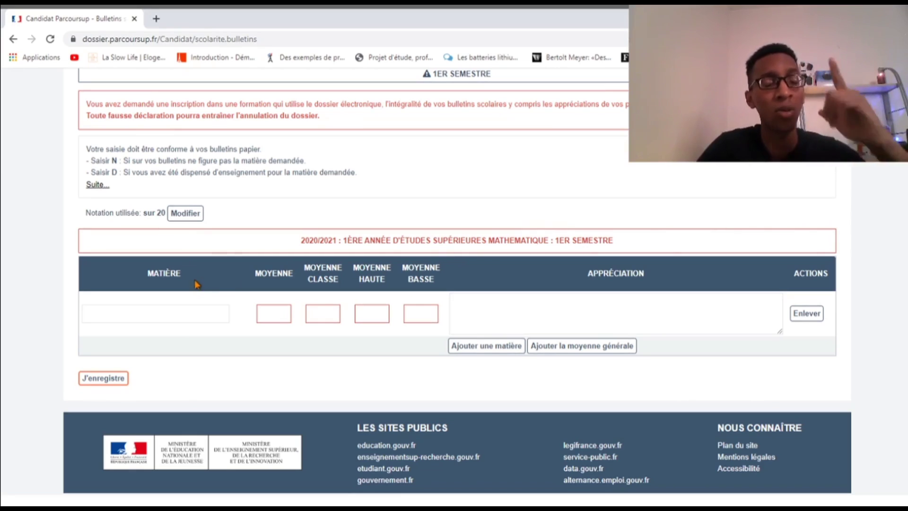
pyautogui.click(196, 317)
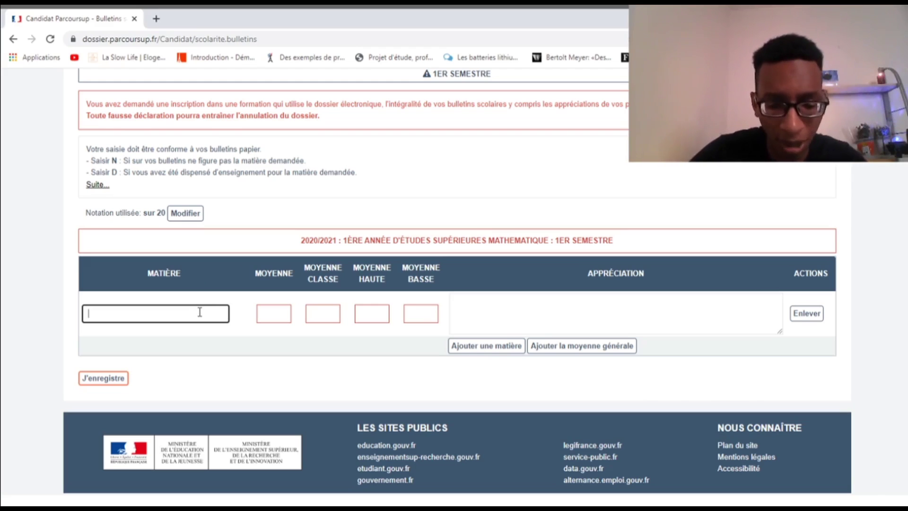
pyautogui.write('athe')
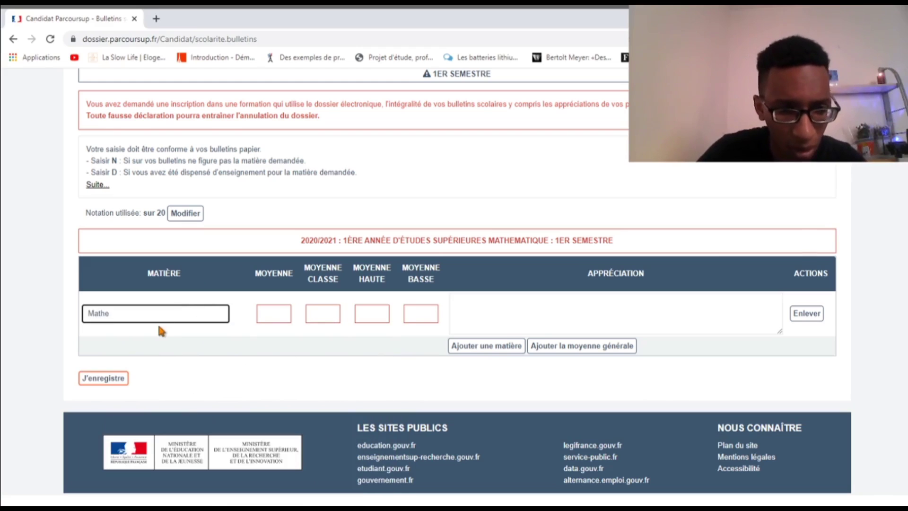
pyautogui.click(457, 349)
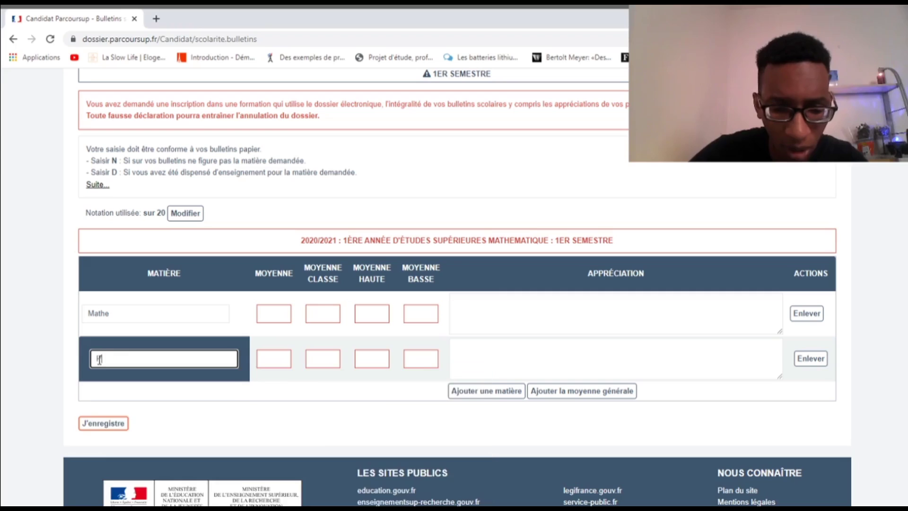
pyautogui.write('Physiqu')
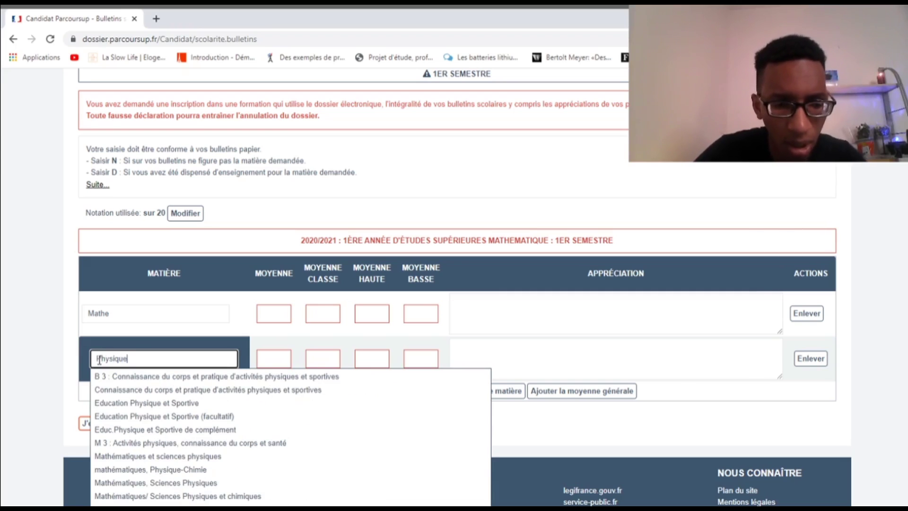
pyautogui.write('e')
pyautogui.click(18, 345)
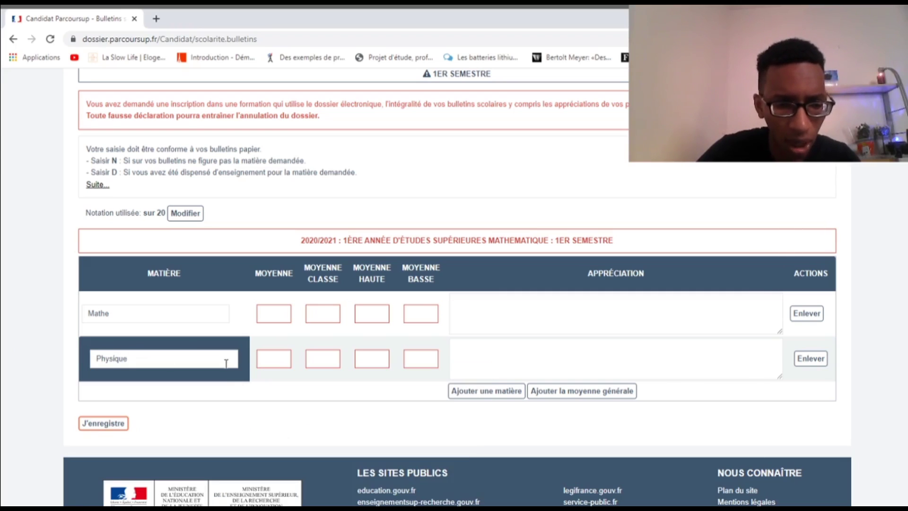
pyautogui.click(483, 390)
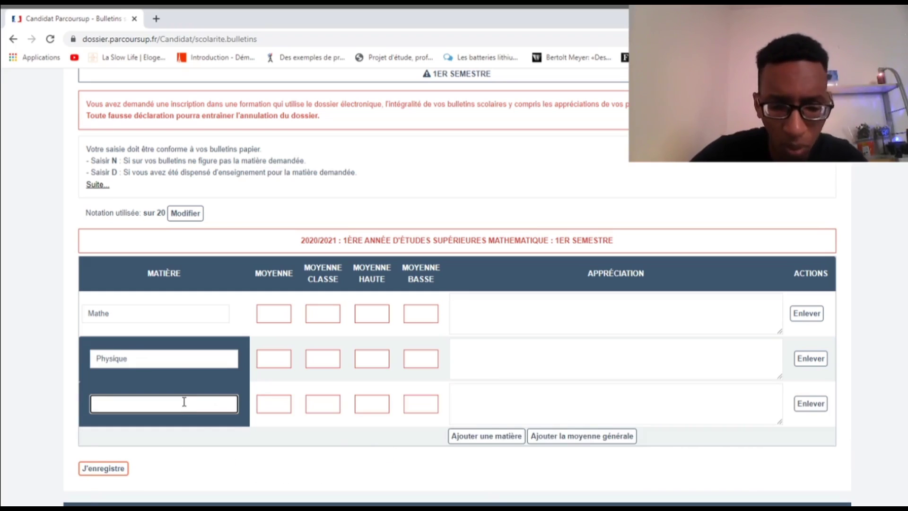
pyautogui.write('Probalit')
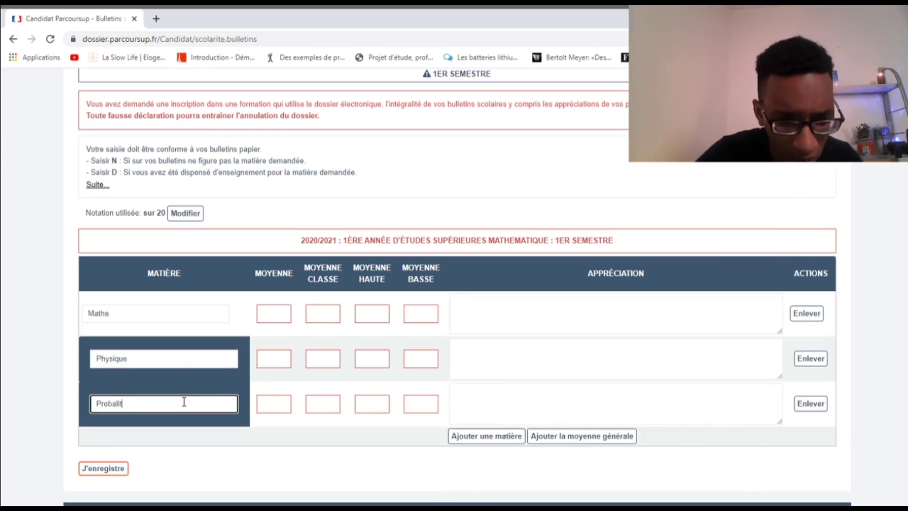
pyautogui.click(34, 385)
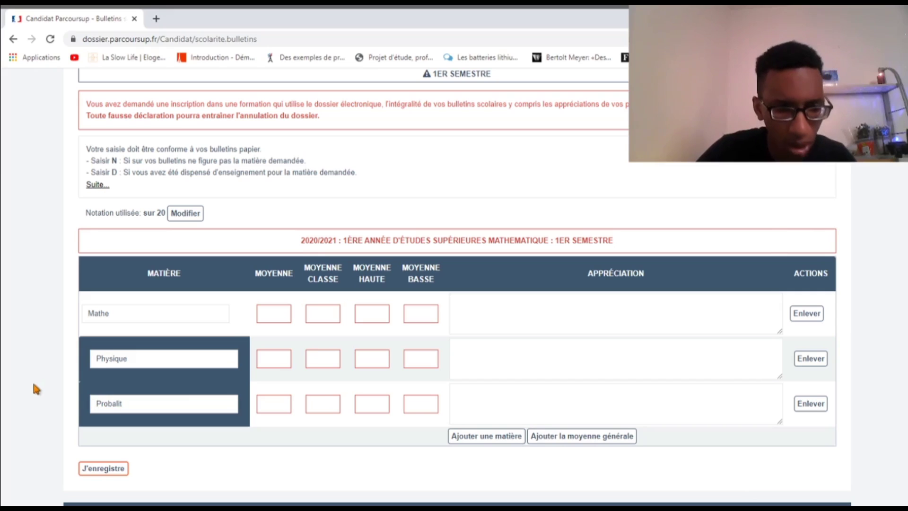
# Step: Enter N as the student's own average for Mathe, Physique and Probalit
pyautogui.click(281, 313)
pyautogui.write('N')
pyautogui.click(273, 355)
pyautogui.write('N')
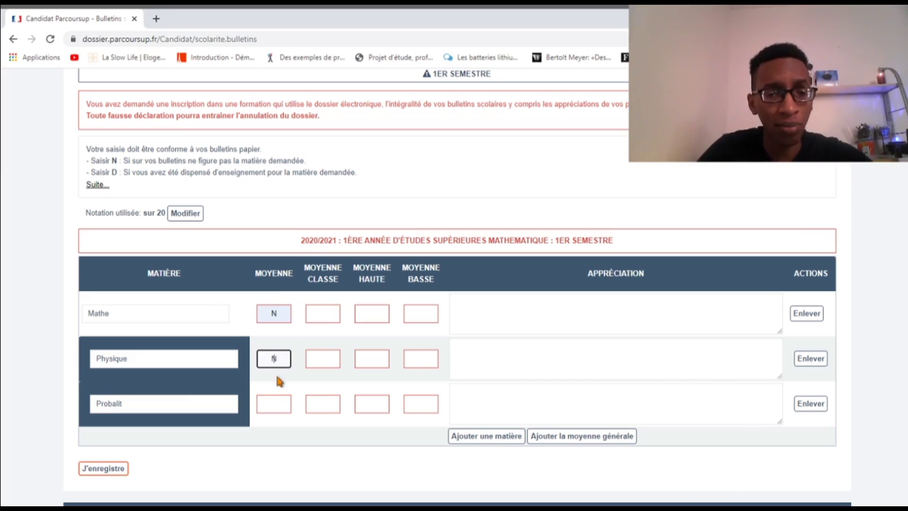
pyautogui.click(276, 402)
pyautogui.write('N')
pyautogui.click(332, 331)
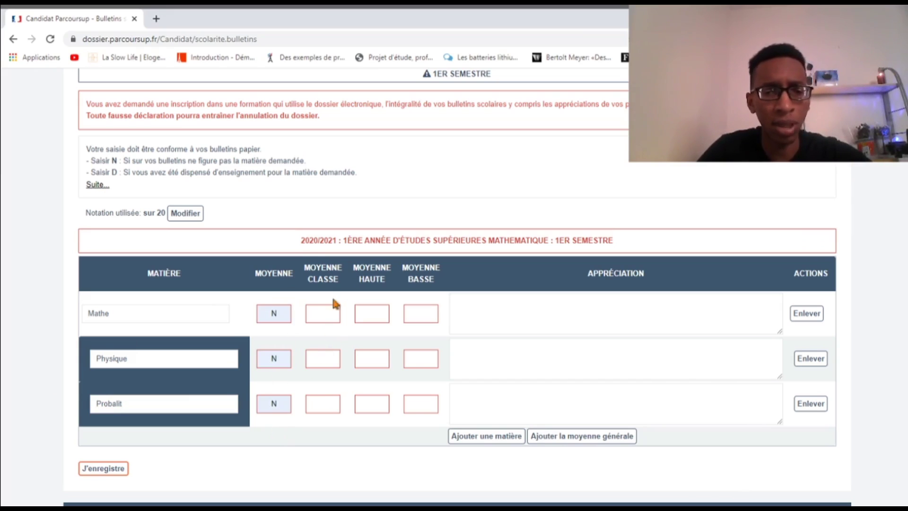
# Step: Enter N as the class average for all three 2020/2021 subjects
pyautogui.click(331, 317)
pyautogui.write('N')
pyautogui.click(321, 360)
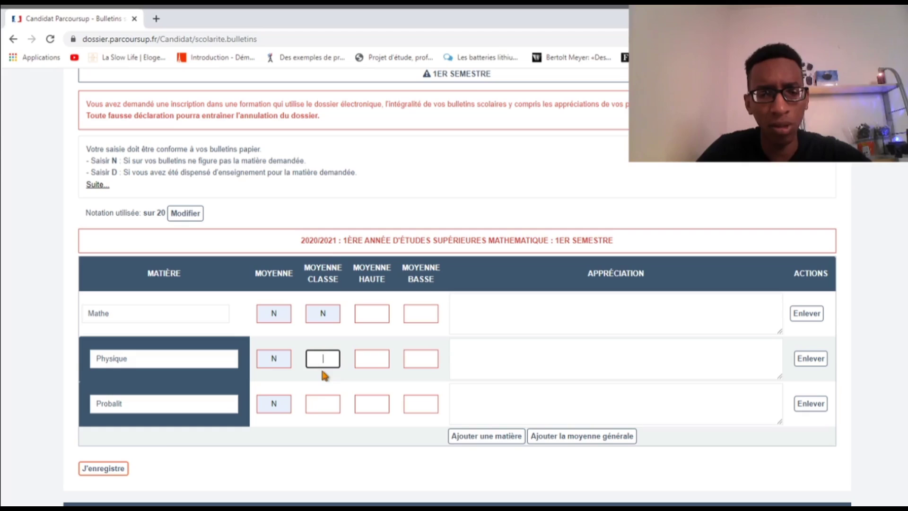
pyautogui.write('N')
pyautogui.click(317, 399)
pyautogui.write('N')
# Step: Enter N as the highest average for Probalit, Physique and Mathe
pyautogui.click(364, 406)
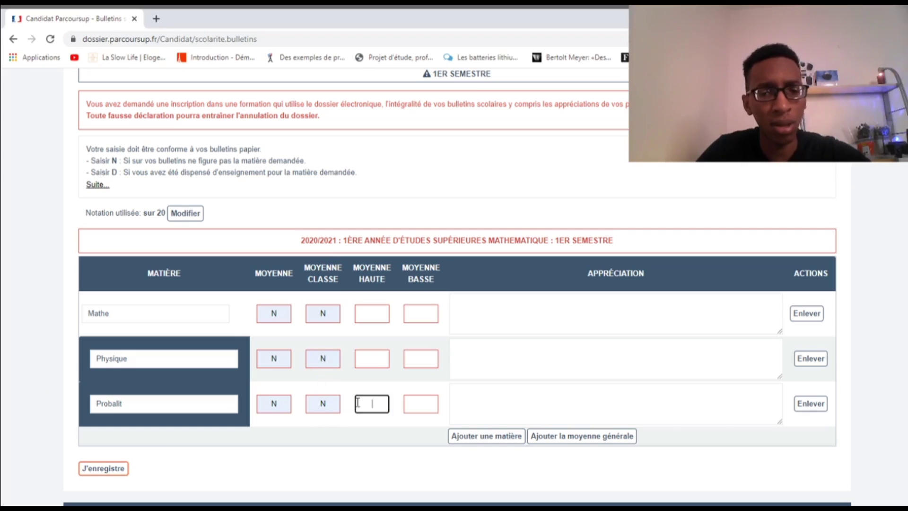
pyautogui.write('N')
pyautogui.click(380, 358)
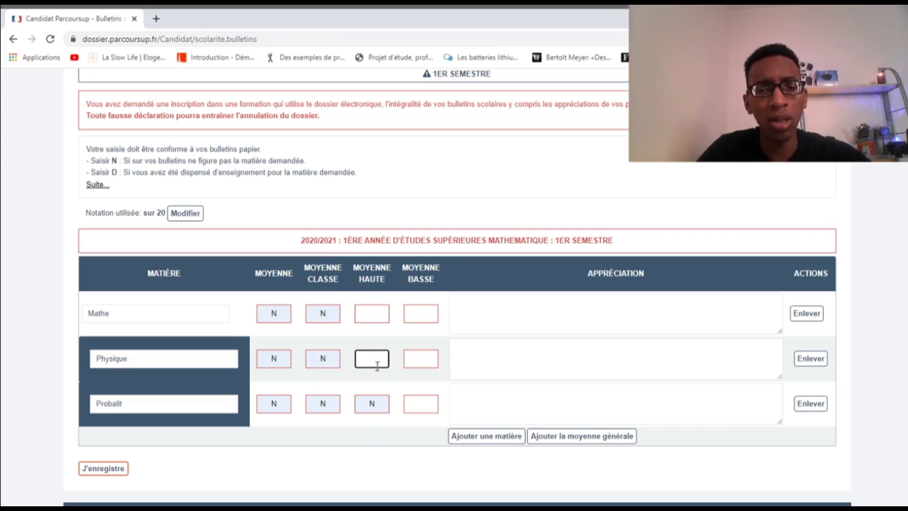
pyautogui.write('N')
pyautogui.click(377, 319)
pyautogui.write('N')
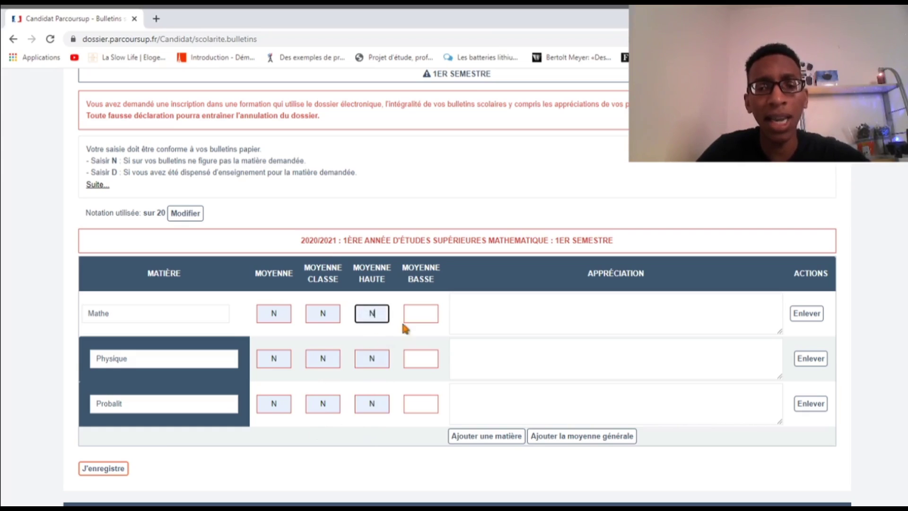
# Step: Enter N as the lowest average in the Mathe, Physique and Probalit rows
pyautogui.click(432, 317)
pyautogui.write('N')
pyautogui.click(413, 359)
pyautogui.write('N')
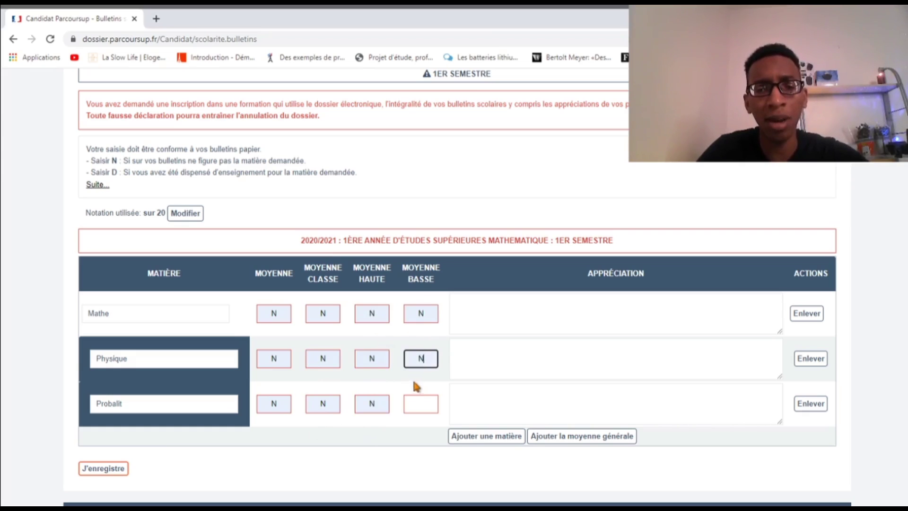
pyautogui.click(415, 401)
pyautogui.write('N')
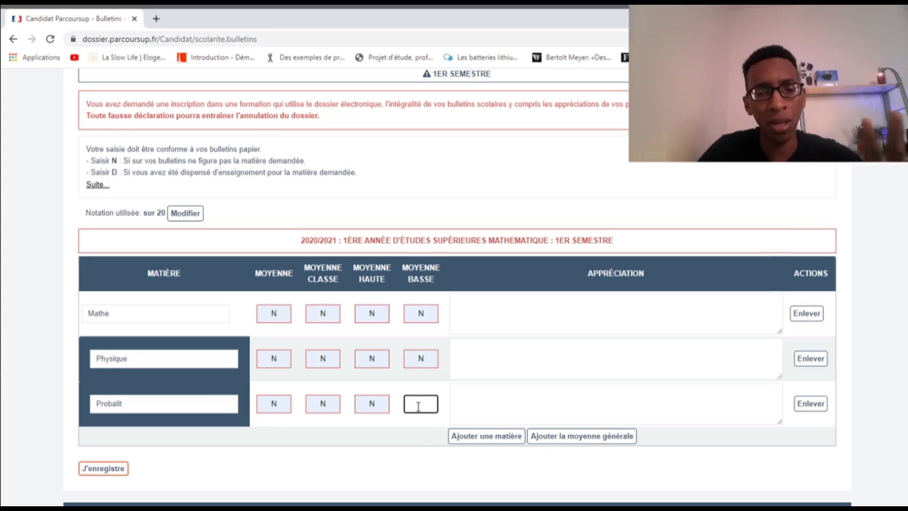
# Step: Enter N as the appreciation for each of the three 2020/2021 subjects
pyautogui.click(574, 307)
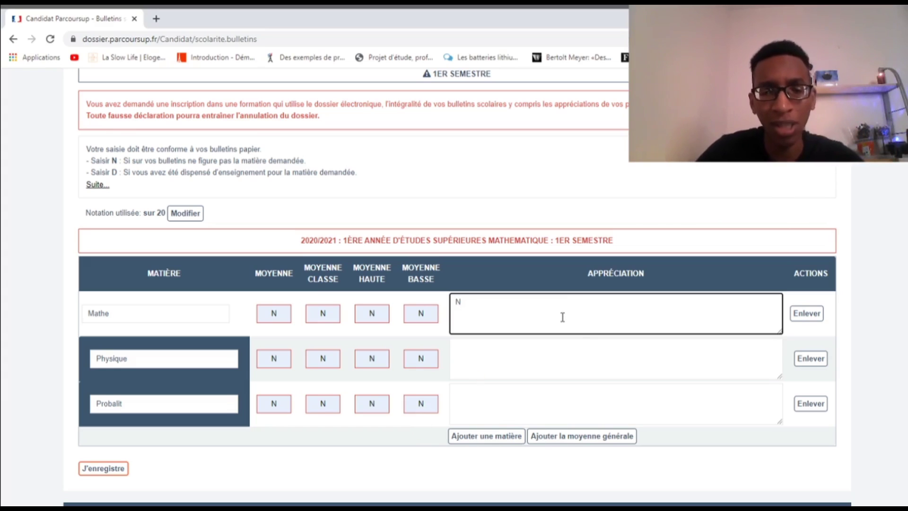
pyautogui.click(569, 369)
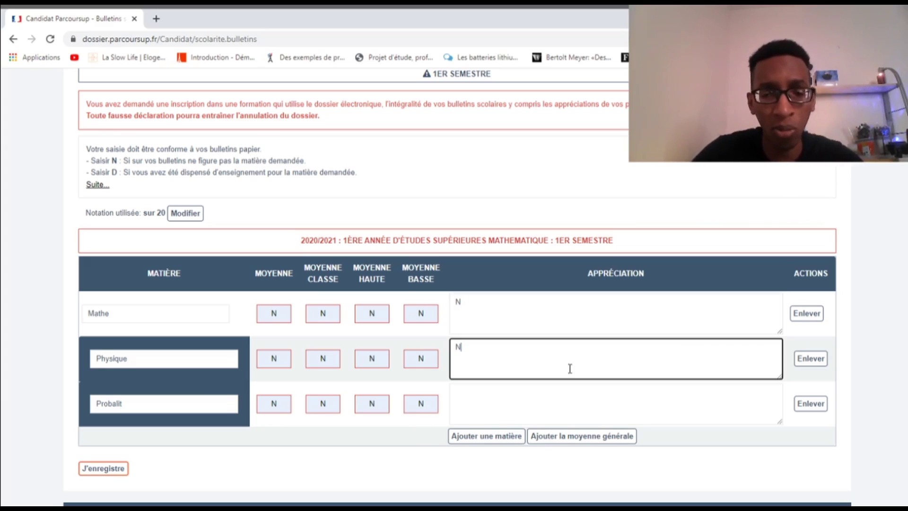
pyautogui.click(574, 412)
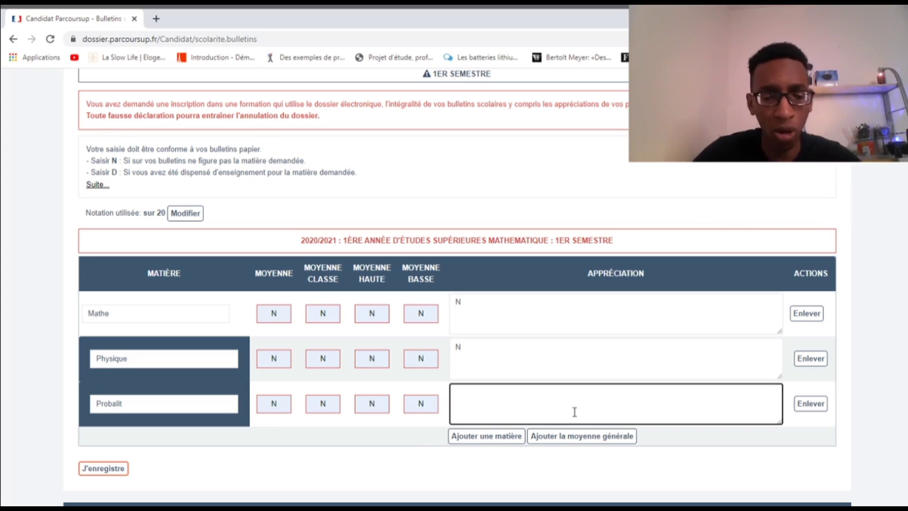
pyautogui.click(43, 346)
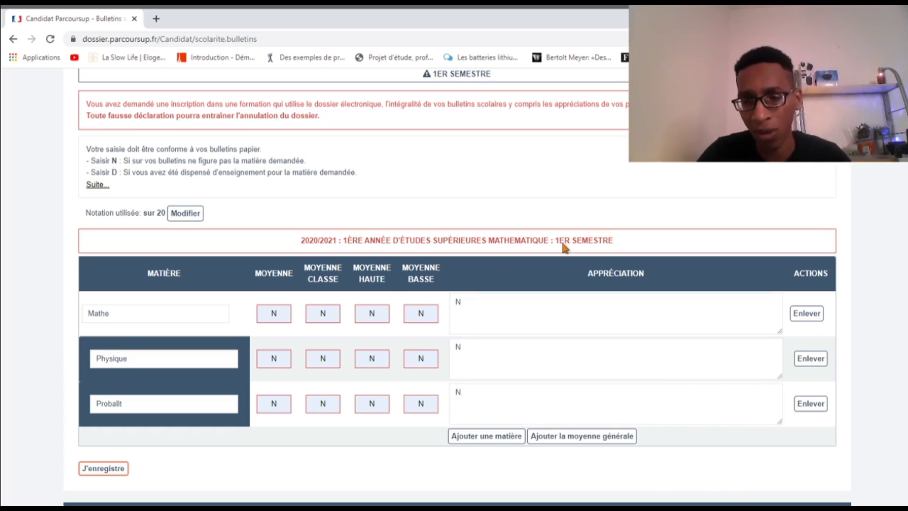
# Step: Review the completed 2020/2021 first-semester report and save it
pyautogui.scroll(-1, 420, 315)
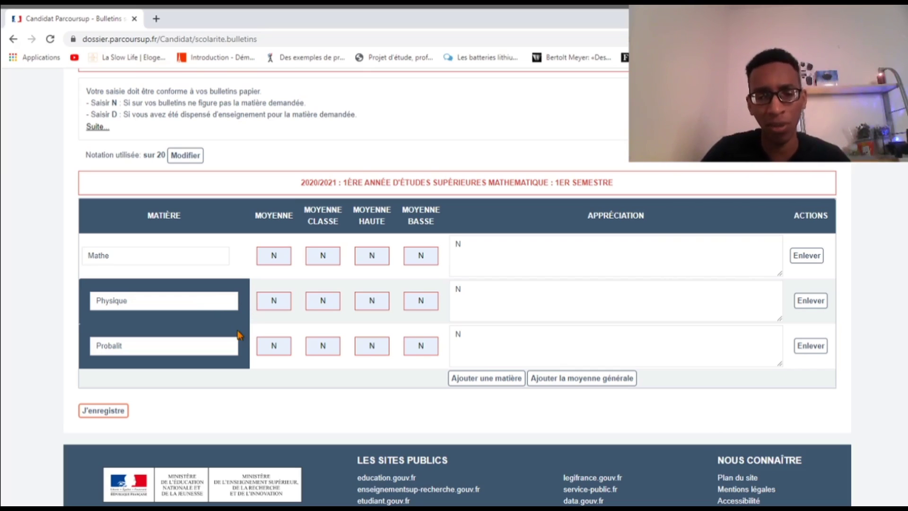
pyautogui.scroll(5, 478, 282)
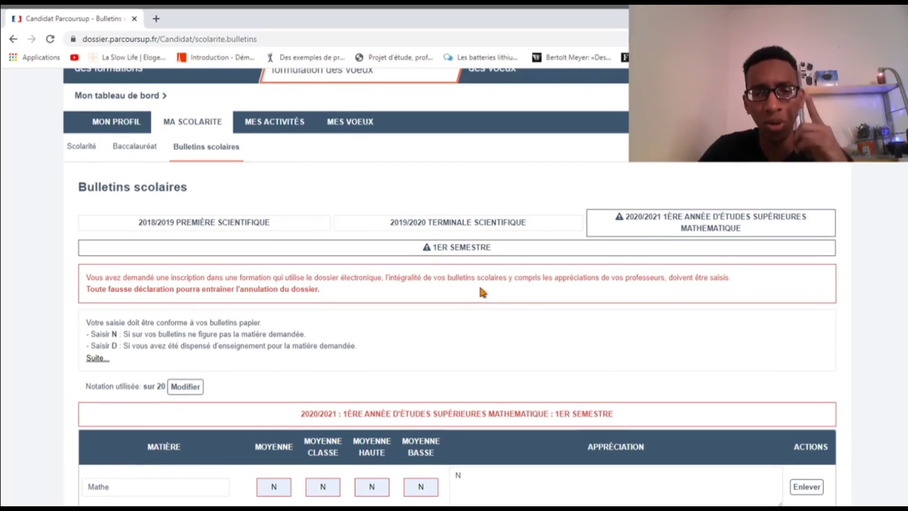
pyautogui.scroll(-5, 453, 269)
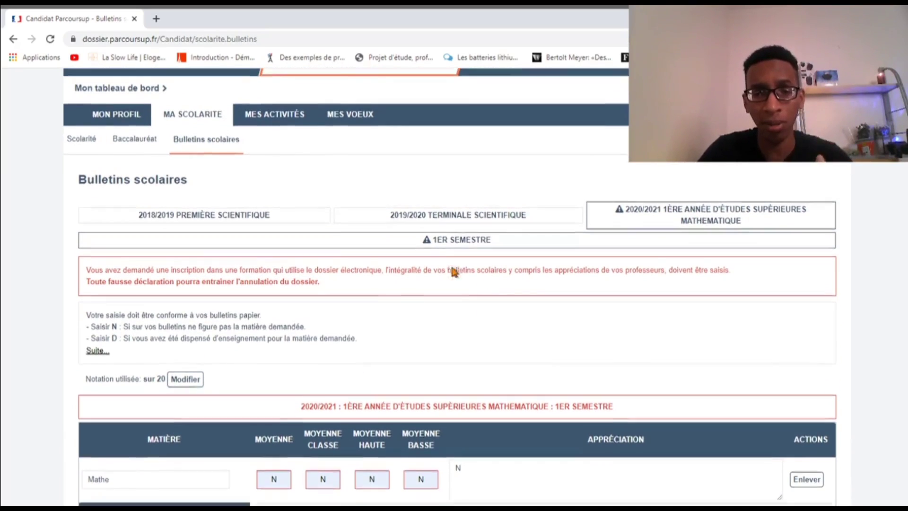
pyautogui.click(105, 379)
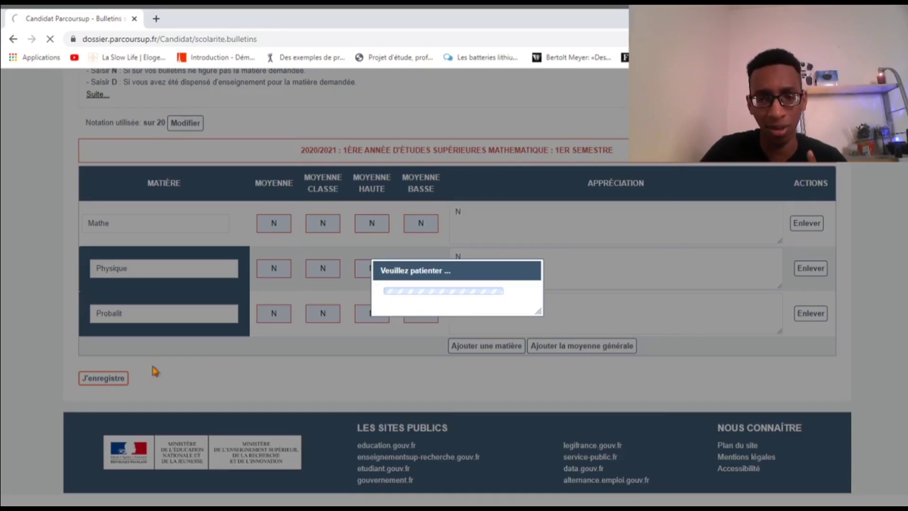
pyautogui.scroll(-2, 298, 359)
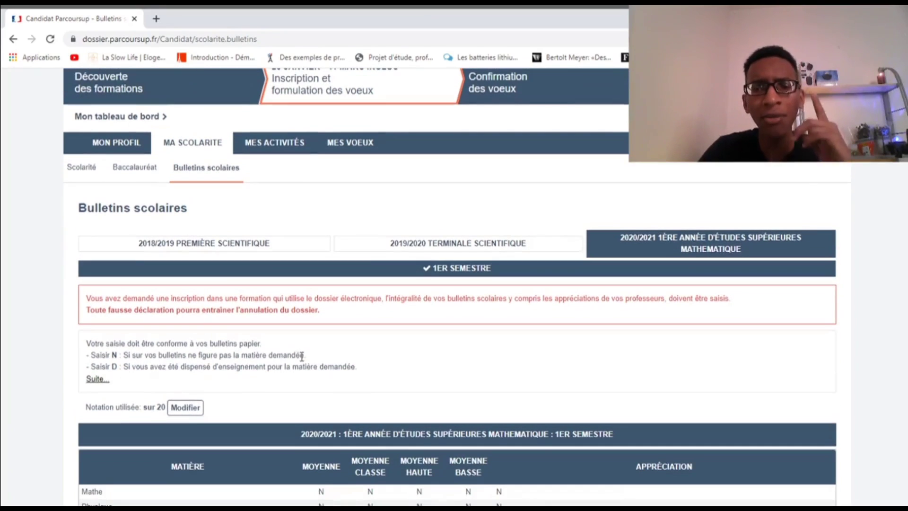
# Step: Check the averages and appreciations in the saved 2020/2021 first-semester report for Mathe, Physique and Probalit
pyautogui.scroll(-3, 311, 358)
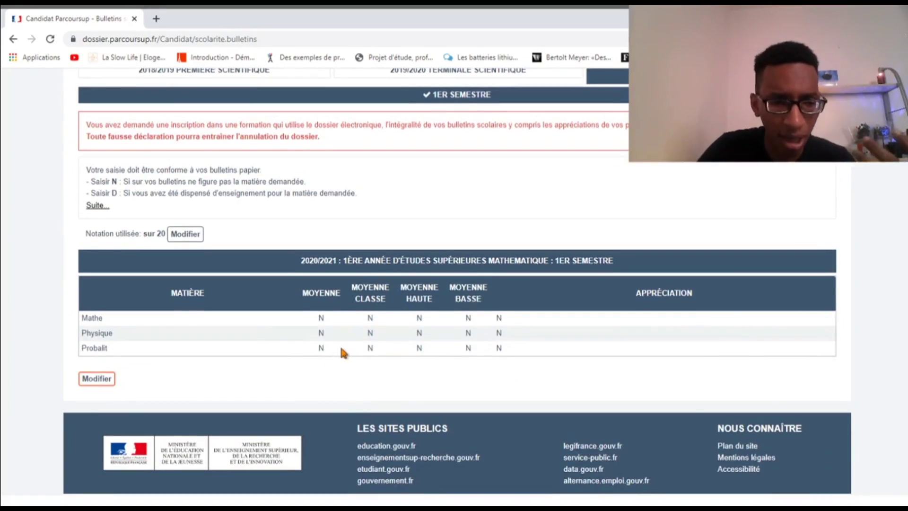
pyautogui.scroll(1, 342, 346)
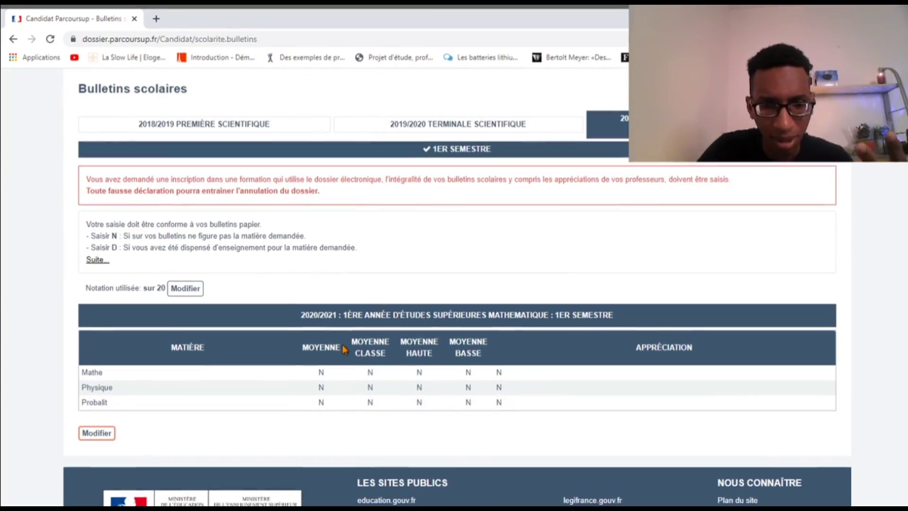
pyautogui.scroll(2, 342, 344)
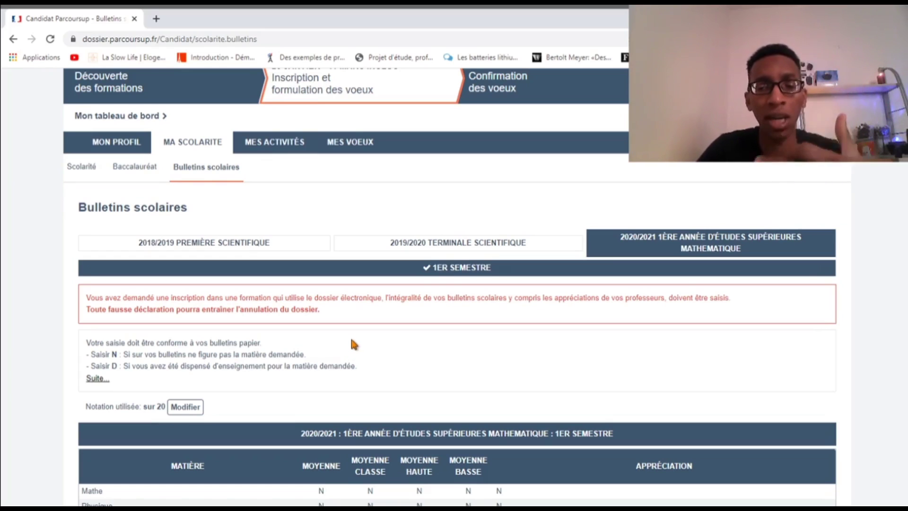
pyautogui.scroll(-3, 351, 339)
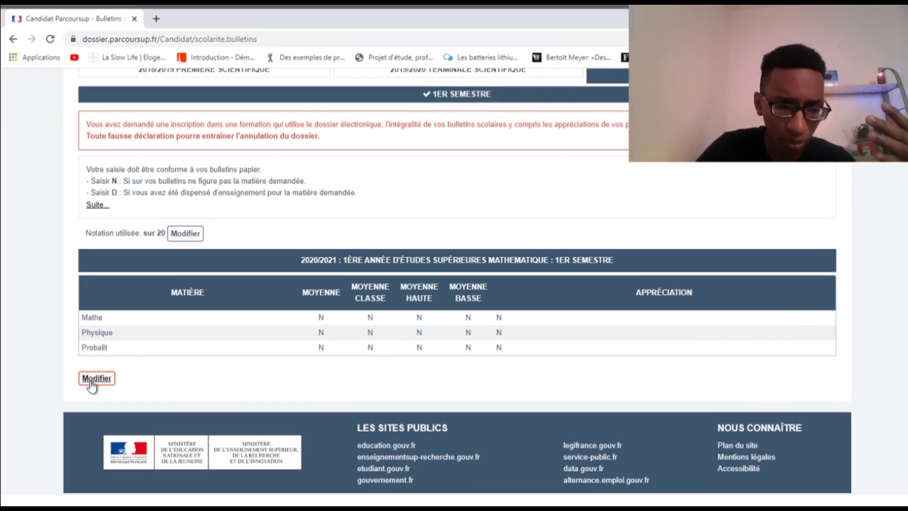
pyautogui.scroll(3, 174, 336)
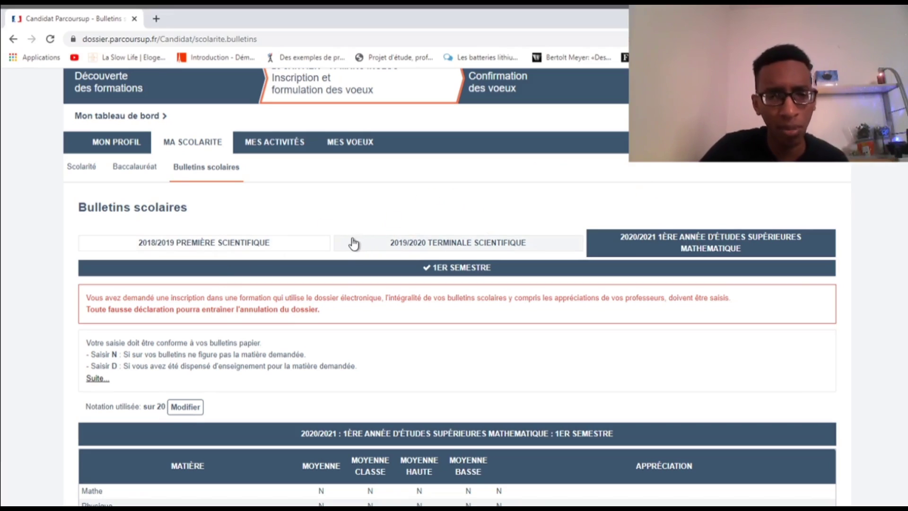
# Step: From the wish list, check the outstanding file items of the Lycée Paul Constans BTS Comptabilité et gestion wish and return to the list
pyautogui.click(351, 150)
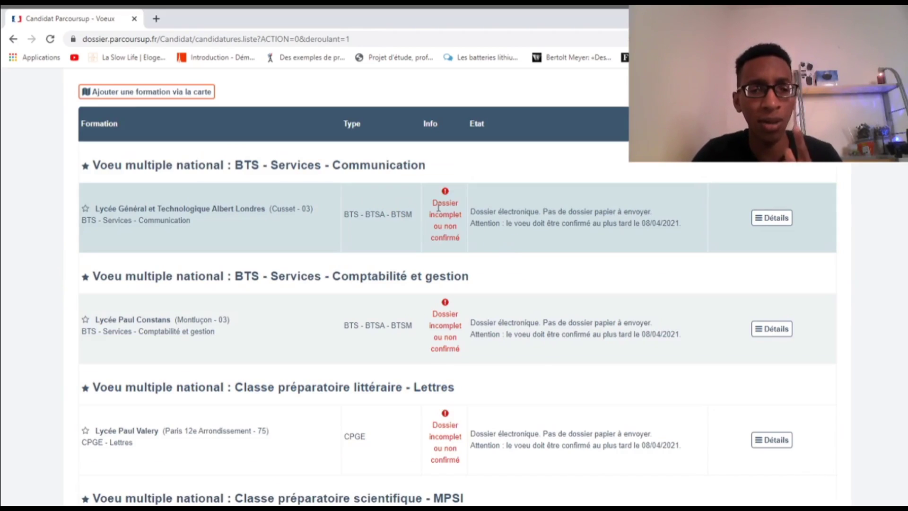
pyautogui.scroll(2, 405, 217)
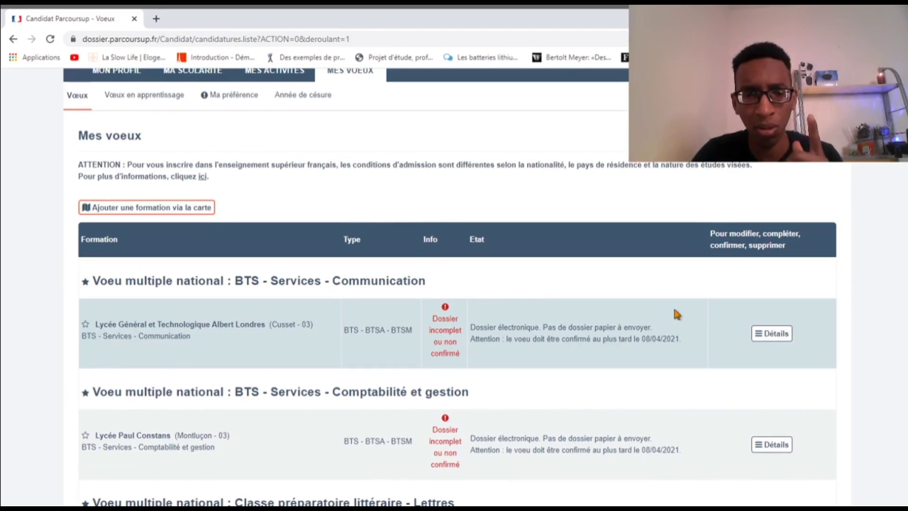
pyautogui.scroll(-1, 495, 314)
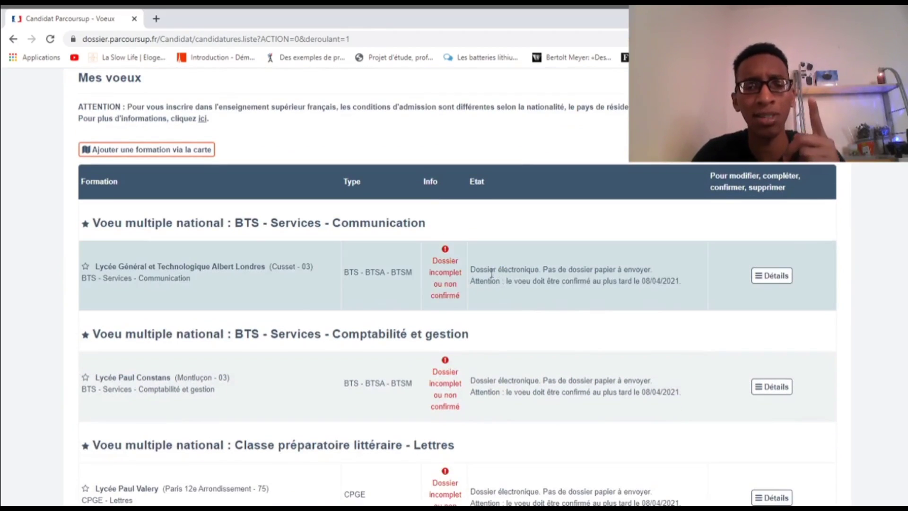
pyautogui.scroll(-2, 490, 340)
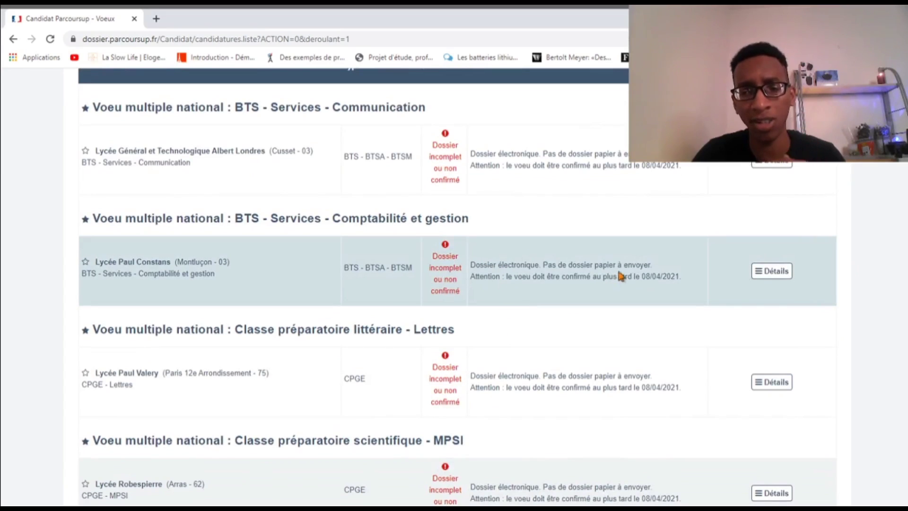
pyautogui.click(772, 278)
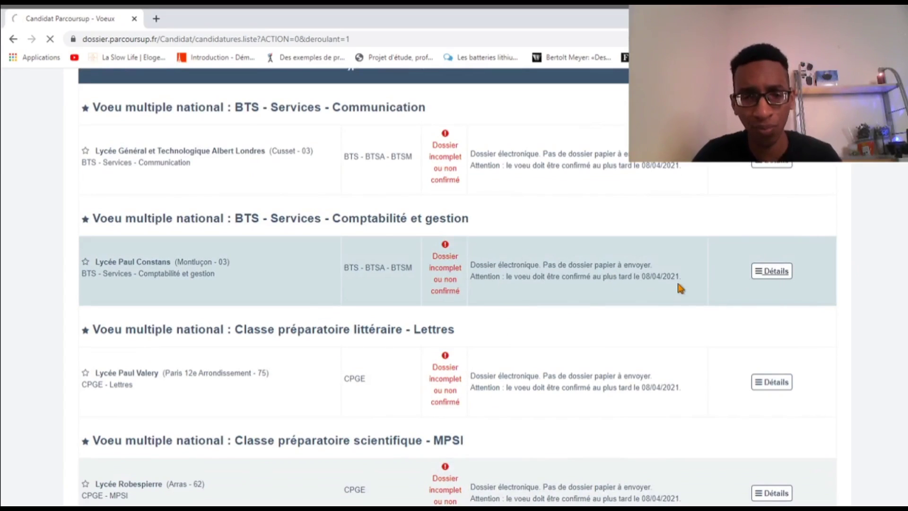
pyautogui.scroll(-6, 660, 284)
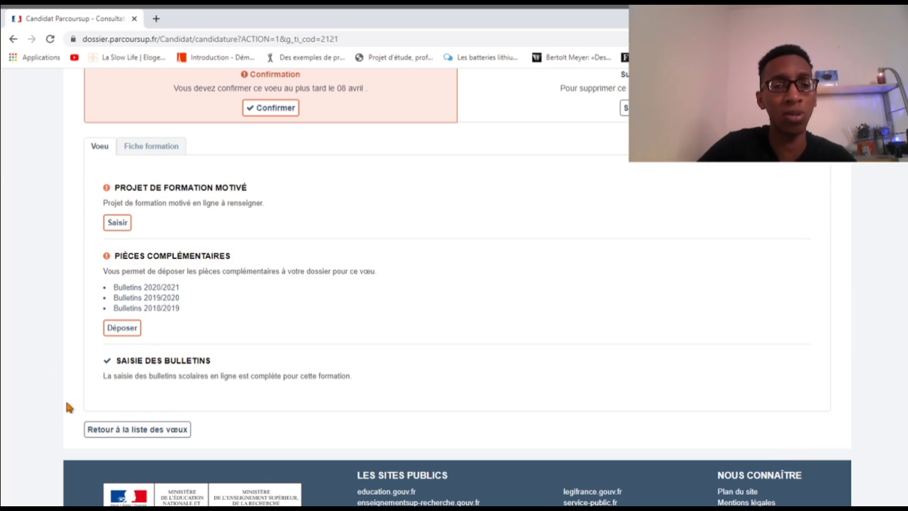
pyautogui.click(95, 435)
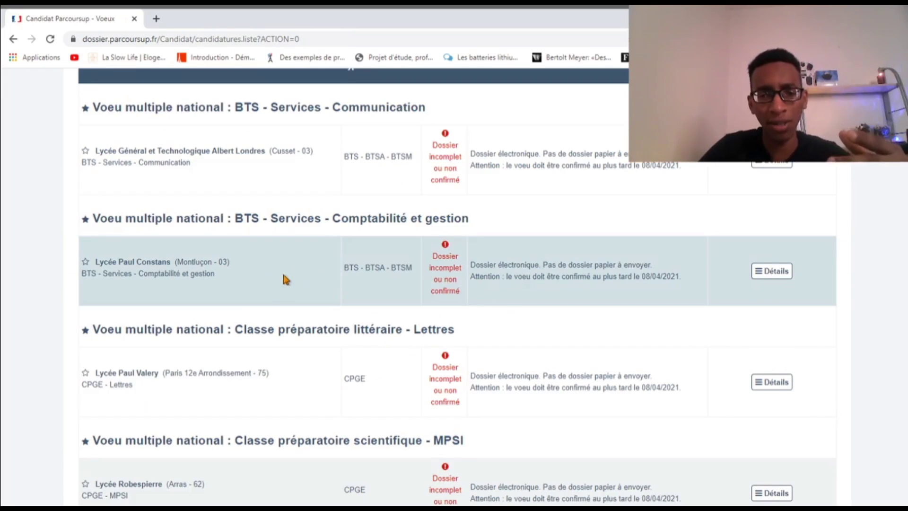
# Step: Check the outstanding file items of the Lycée Paul Valery CPGE Lettres wish and return to the wish list
pyautogui.scroll(-3, 426, 331)
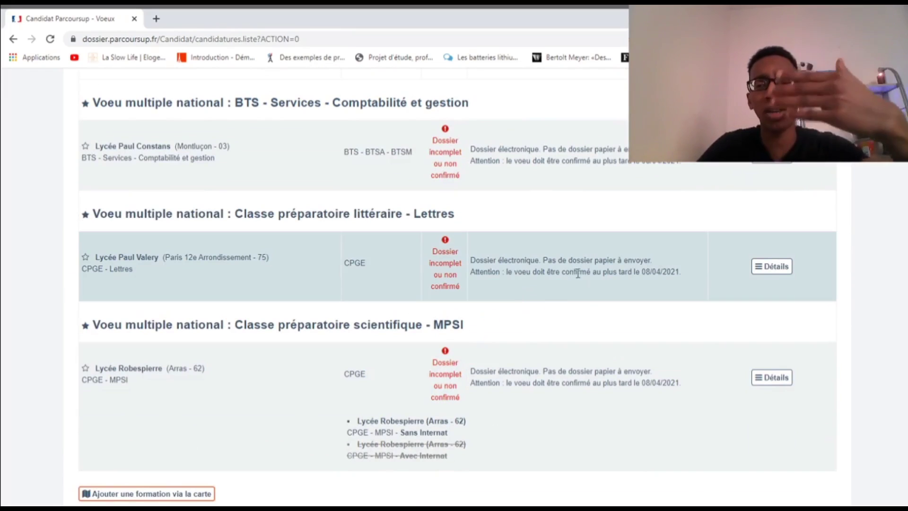
pyautogui.click(771, 267)
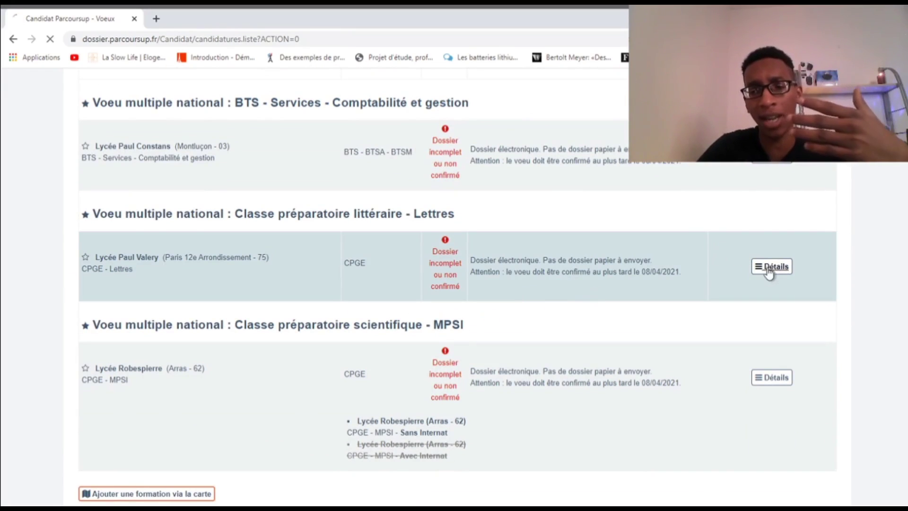
pyautogui.scroll(-7, 381, 328)
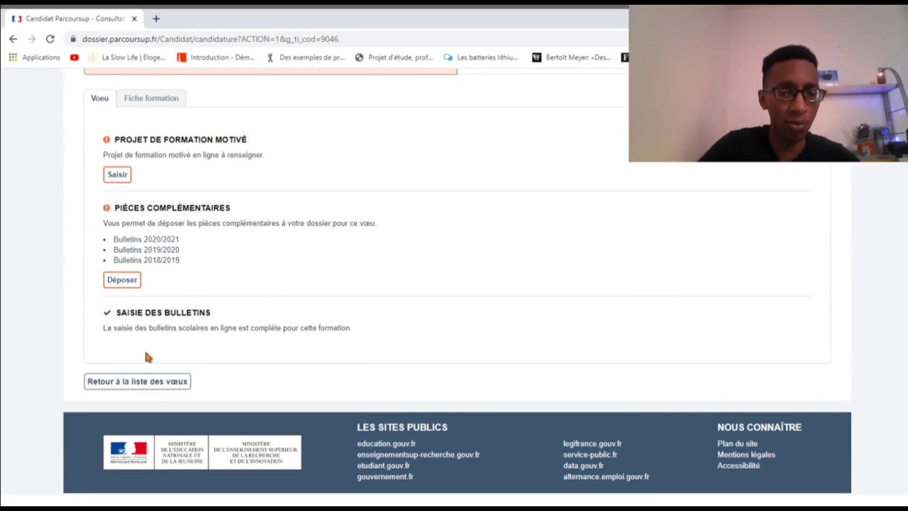
pyautogui.click(155, 383)
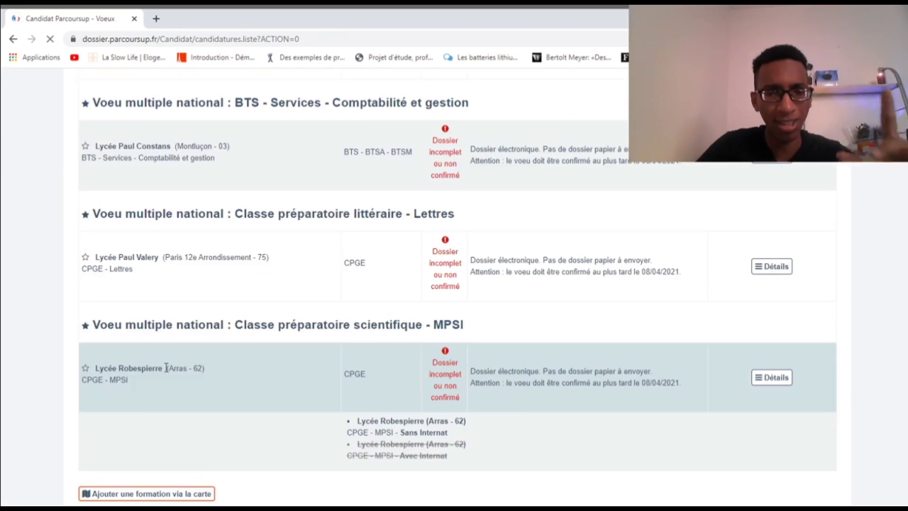
# Step: Open the details of the BTS Communication wish at Lycée Général et Technologique Albert Londres
pyautogui.scroll(6, 523, 298)
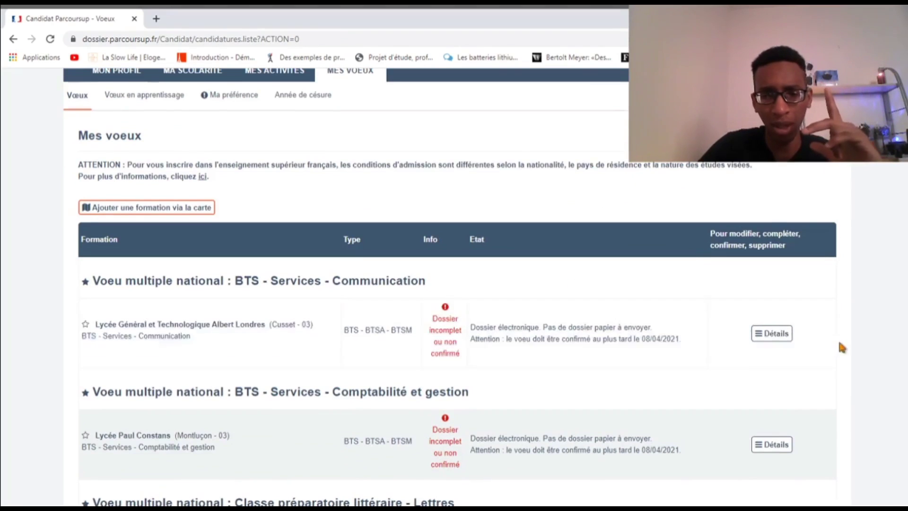
pyautogui.click(765, 341)
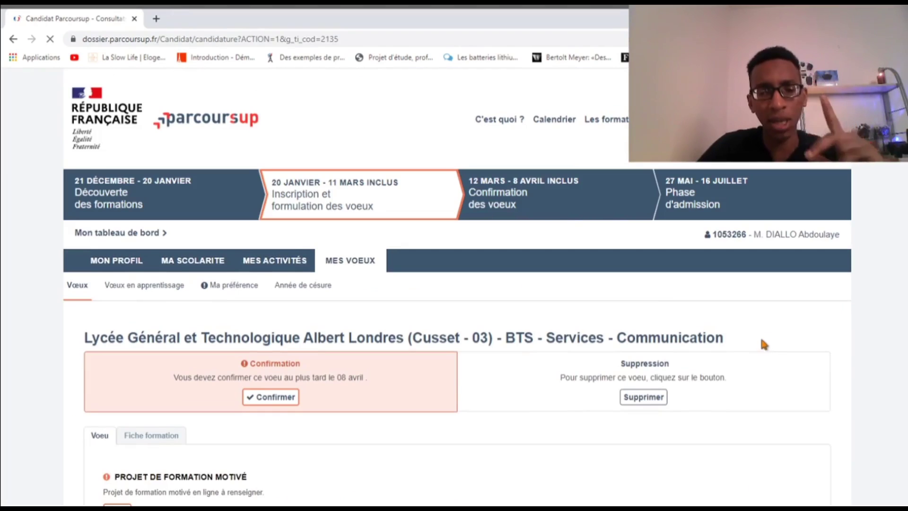
pyautogui.scroll(-3, 662, 294)
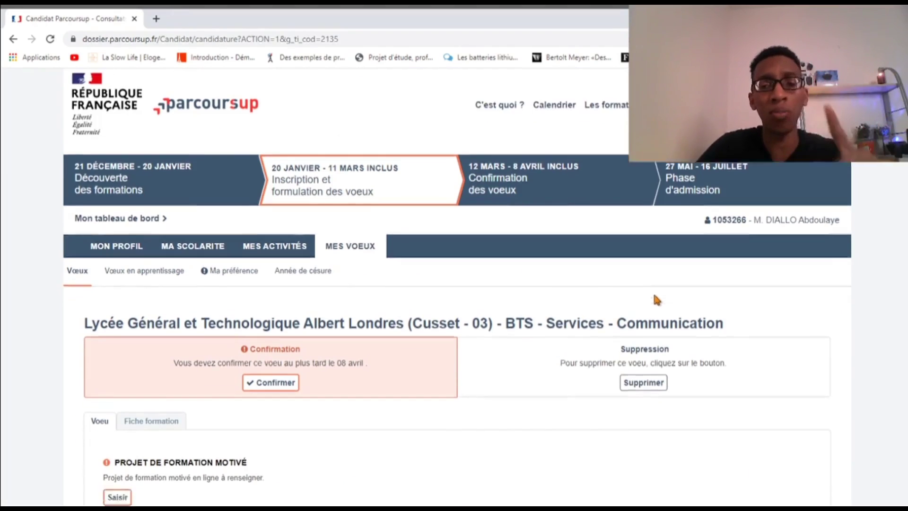